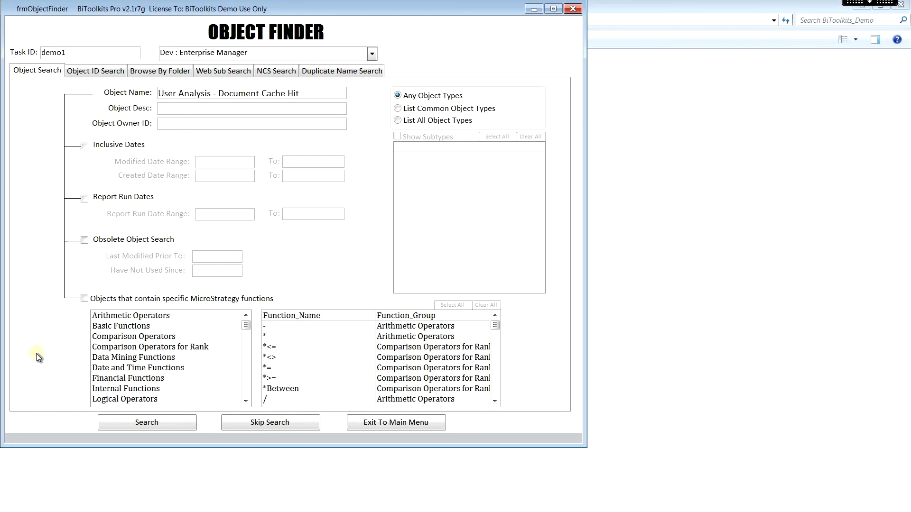
# Search for "User Analysis - Document Cache Hit" under task ID demo1 and list the nested dependents of that filter
pyautogui.click(150, 426)
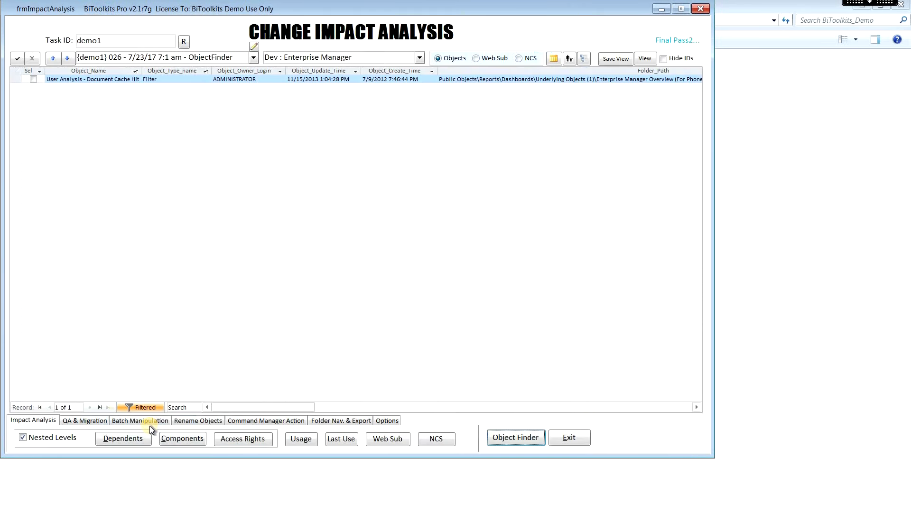
pyautogui.click(33, 80)
pyautogui.click(33, 79)
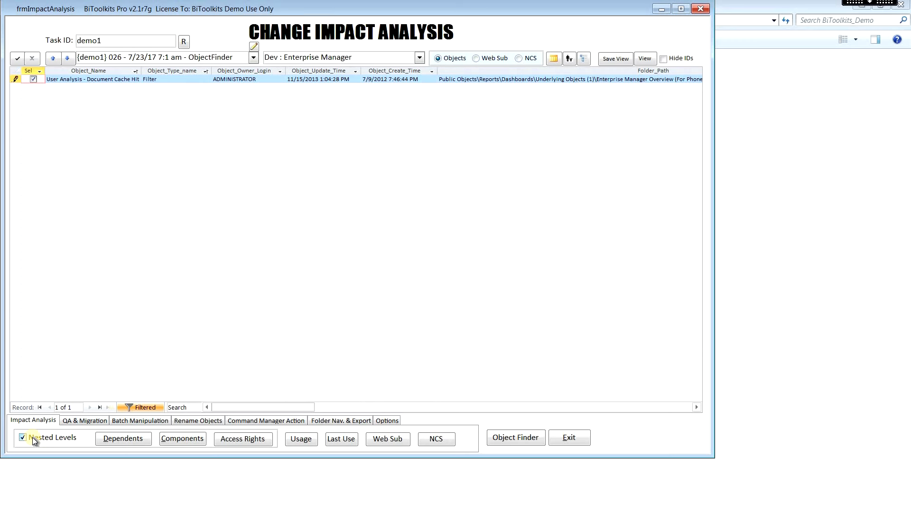
pyautogui.click(120, 439)
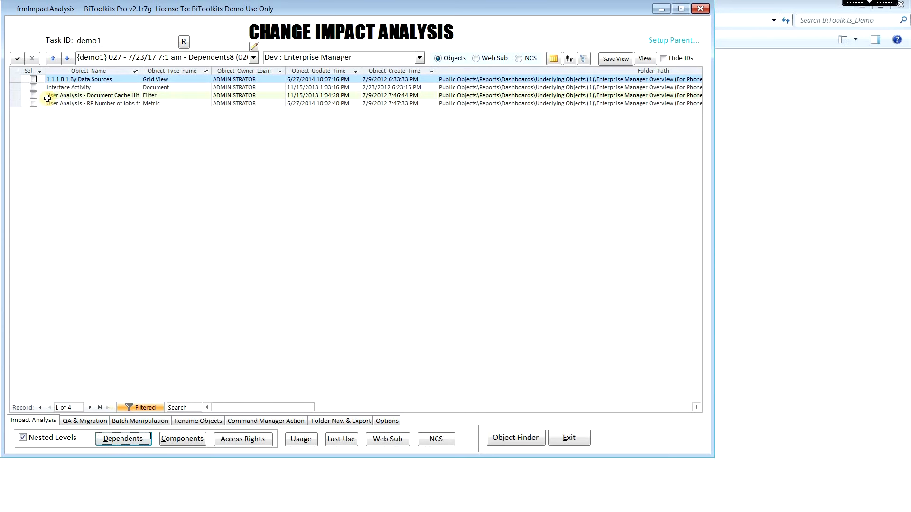
# Show the dependents by hierarchy level and trace the chain from the filter through the metric and grid view to the document
pyautogui.click(583, 59)
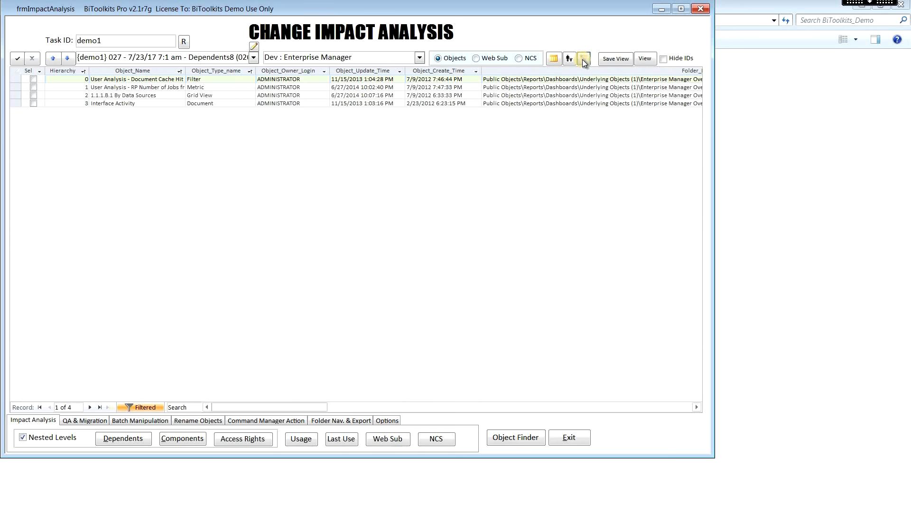
pyautogui.click(583, 59)
pyautogui.click(583, 59)
pyautogui.click(211, 87)
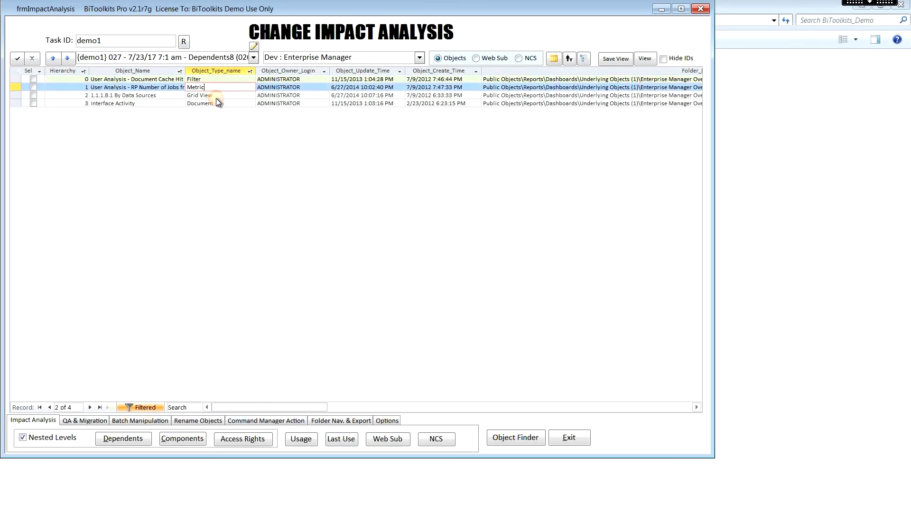
pyautogui.click(217, 97)
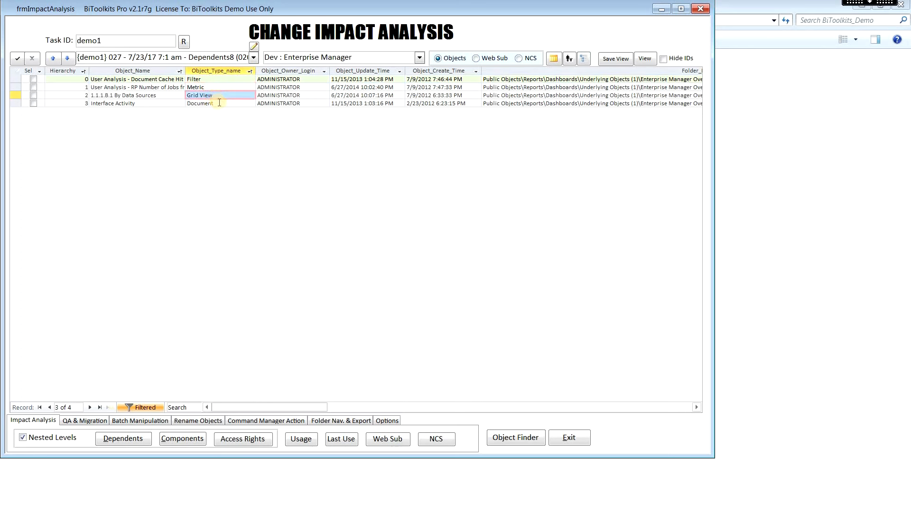
pyautogui.click(219, 103)
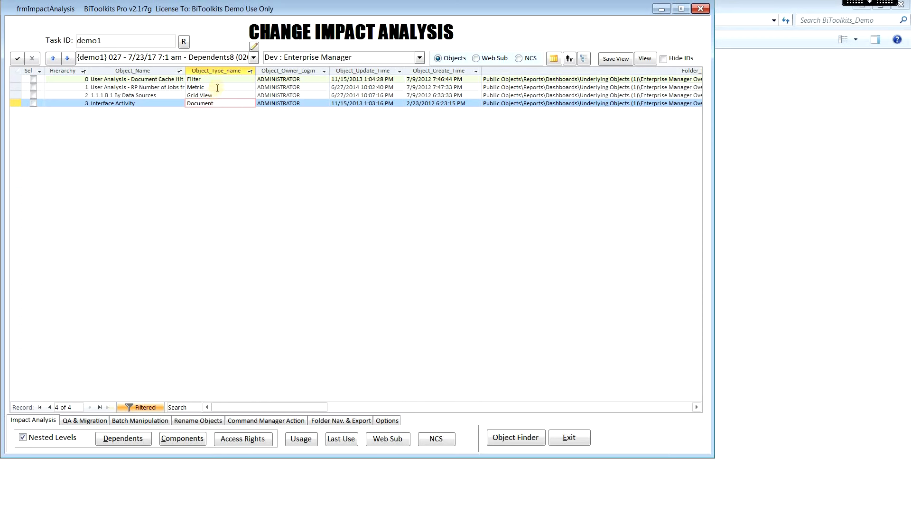
pyautogui.click(215, 86)
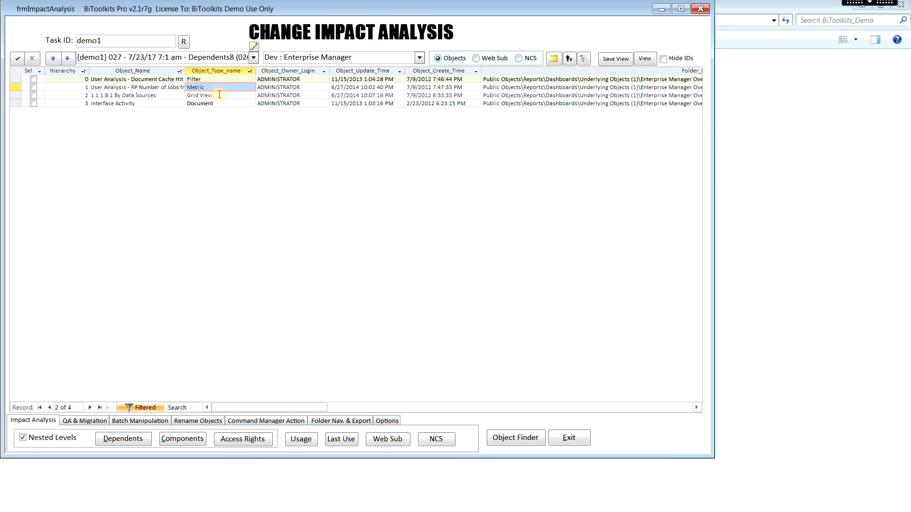
pyautogui.click(220, 95)
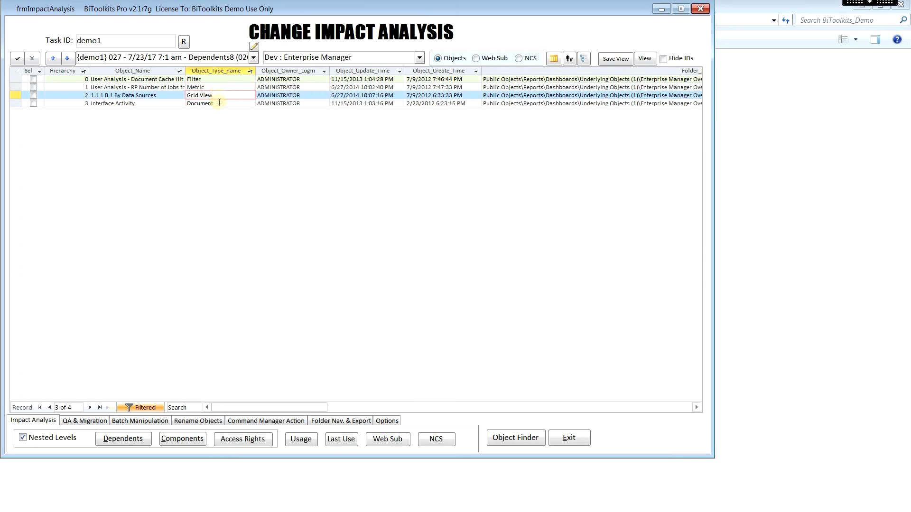
pyautogui.click(219, 103)
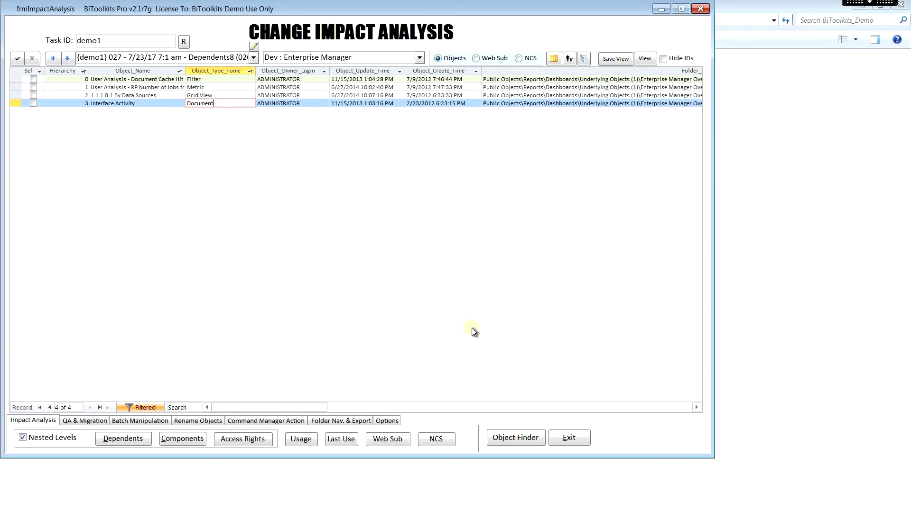
# Search for objects named "All tables" under task ID demo2 and list the nested dependents of the All Tables filter
pyautogui.click(528, 442)
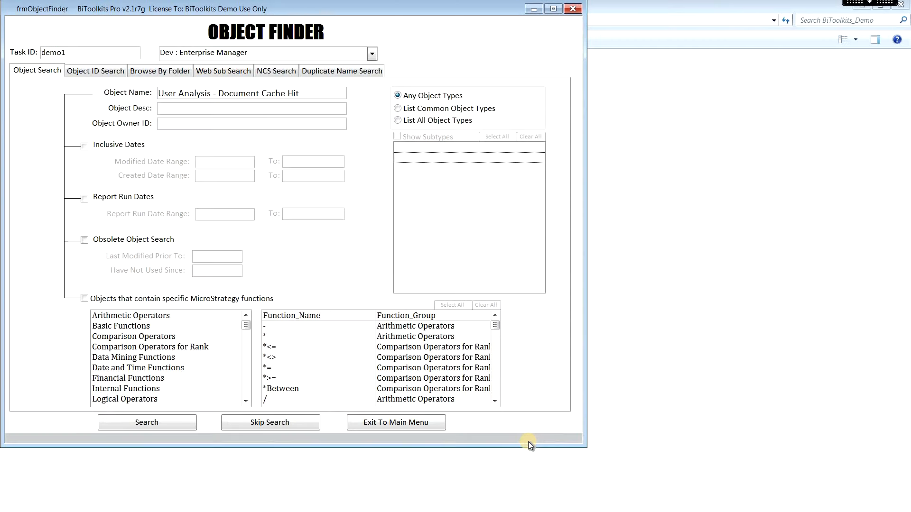
pyautogui.moveTo(310, 94); pyautogui.dragTo(112, 93)
pyautogui.write('All tables')
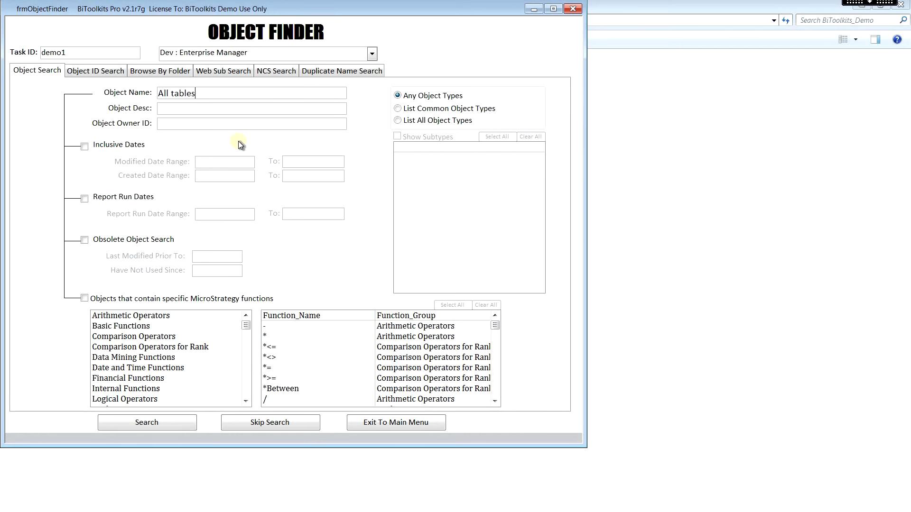
pyautogui.click(101, 52)
pyautogui.press('BackSpace')
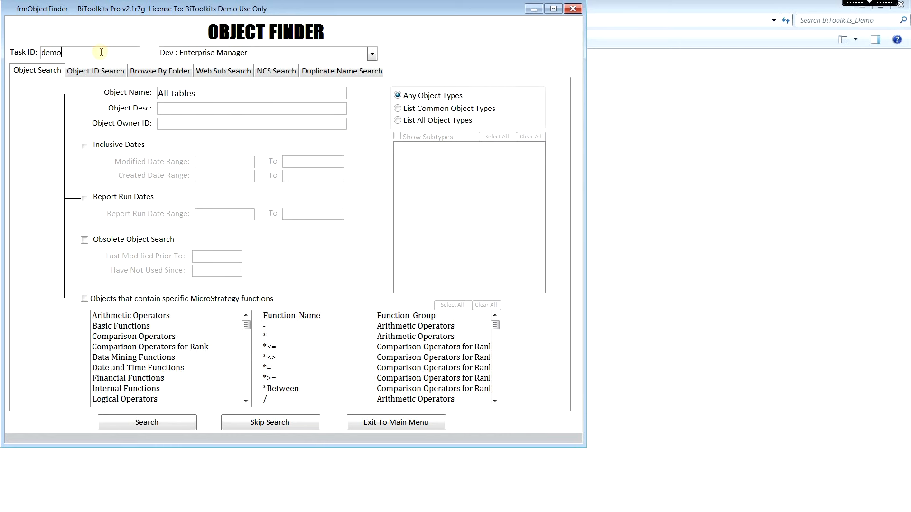
pyautogui.write('2')
pyautogui.click(172, 423)
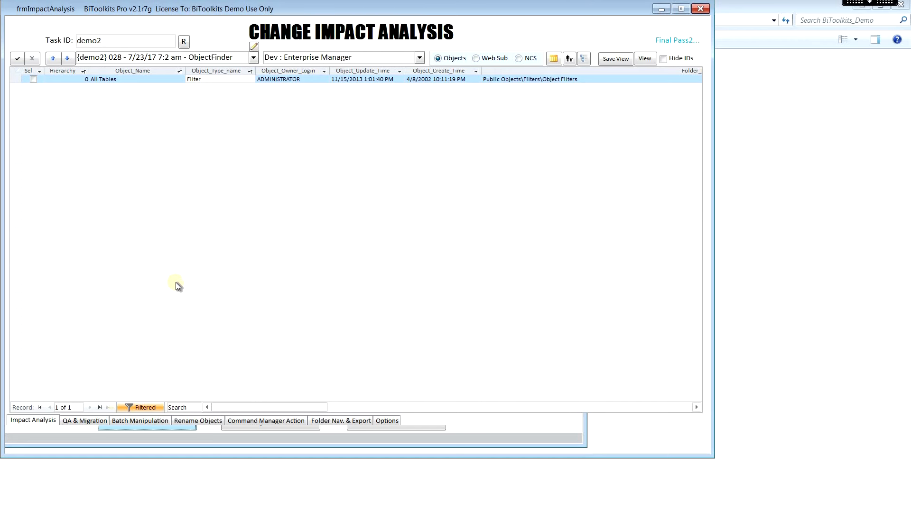
pyautogui.click(33, 79)
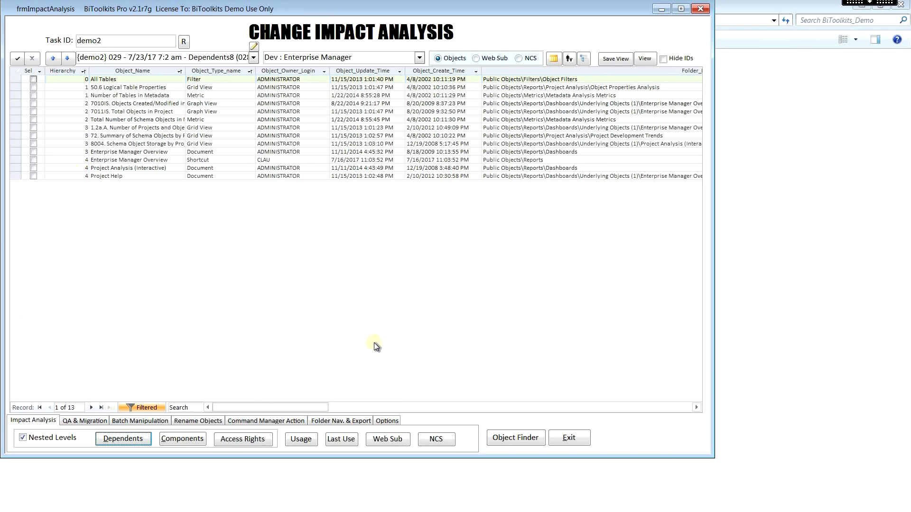
# Return to Object Finder and search for objects named "report usage" under task ID demo3
pyautogui.click(508, 436)
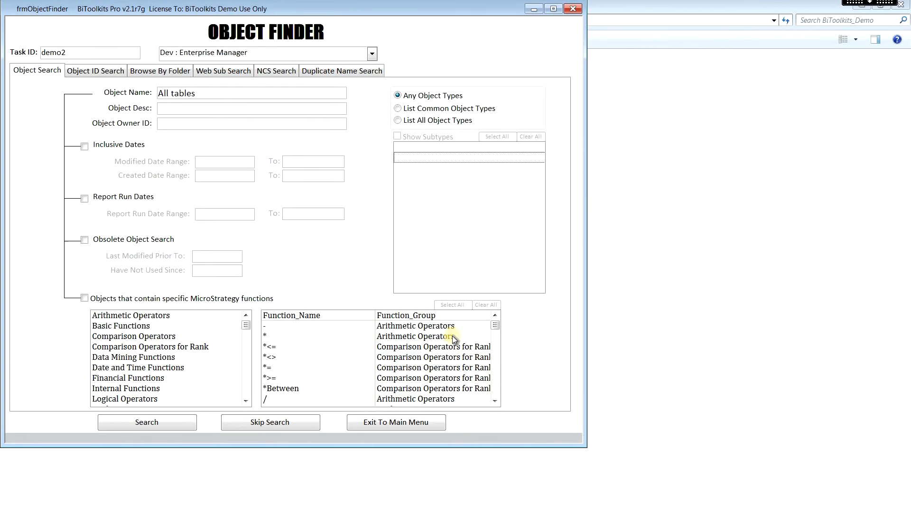
pyautogui.moveTo(243, 95); pyautogui.dragTo(120, 86)
pyautogui.write('report usage')
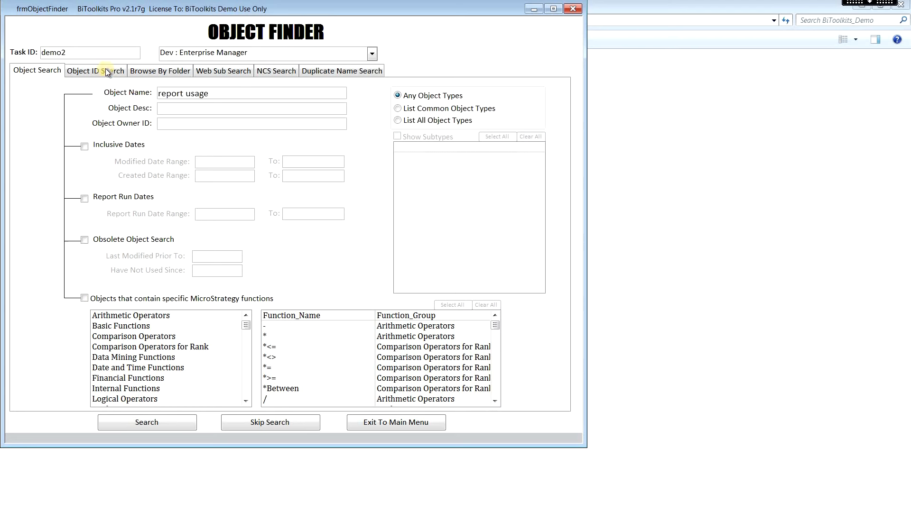
pyautogui.click(98, 54)
pyautogui.press('BackSpace')
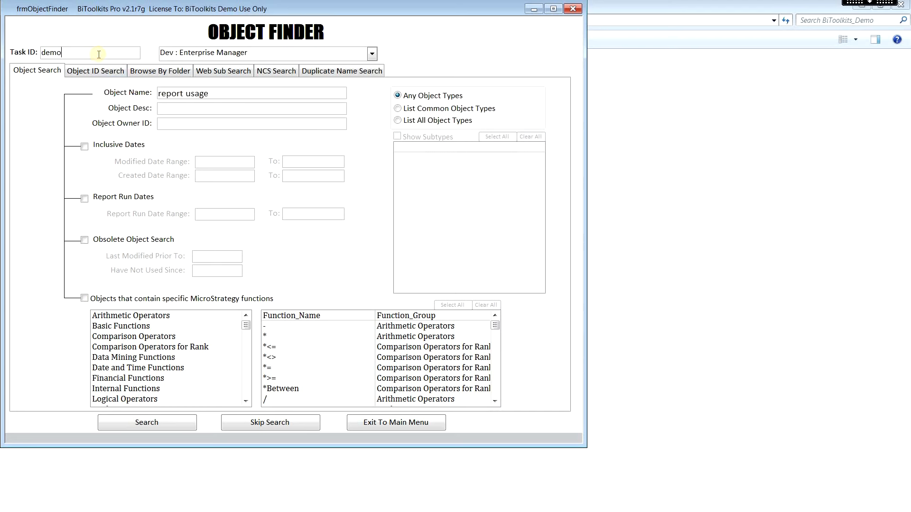
pyautogui.write('3')
pyautogui.click(179, 424)
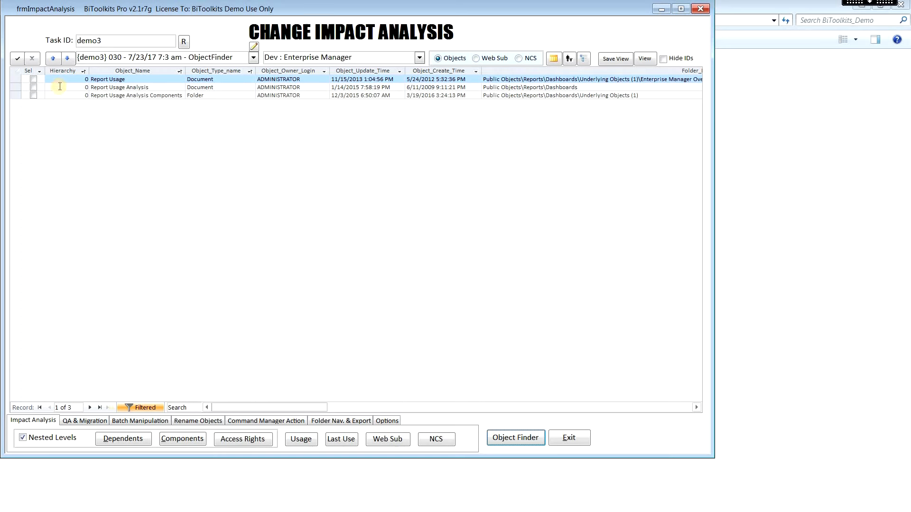
# List the nested components of the Report Usage Analysis document and review them down to the lowest hierarchy level
pyautogui.click(33, 87)
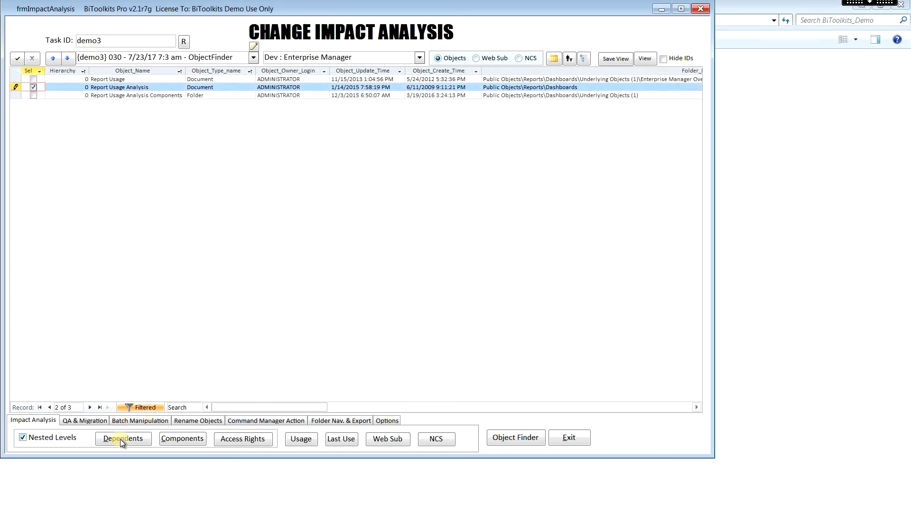
pyautogui.click(186, 439)
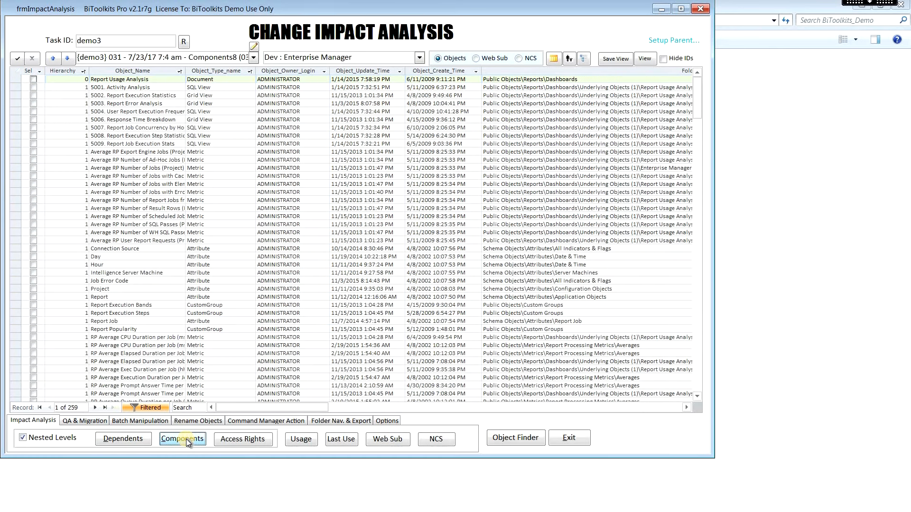
pyautogui.click(68, 335)
pyautogui.scroll(-20, 63, 323)
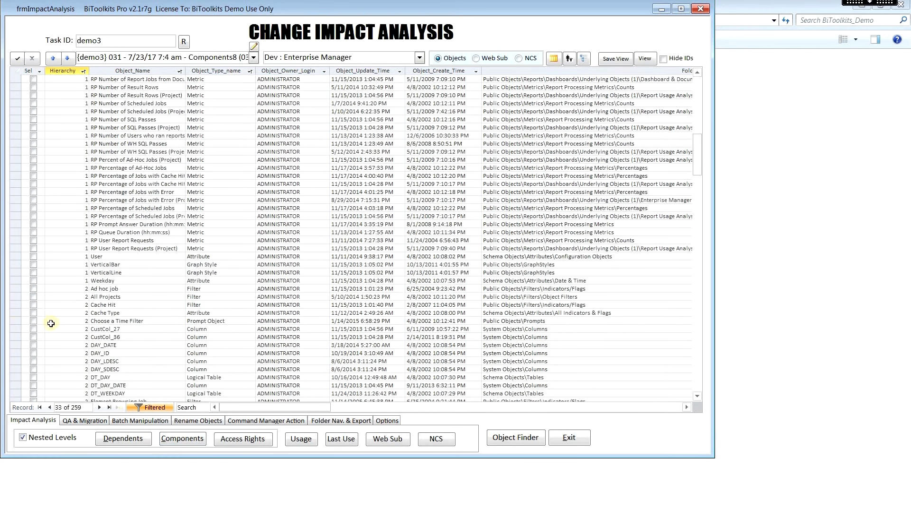
pyautogui.scroll(-20, 49, 324)
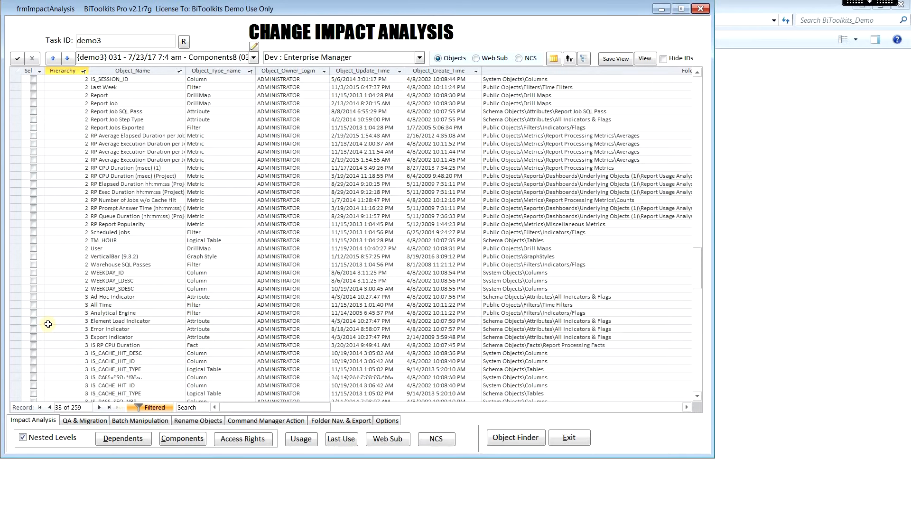
pyautogui.scroll(-3, 50, 319)
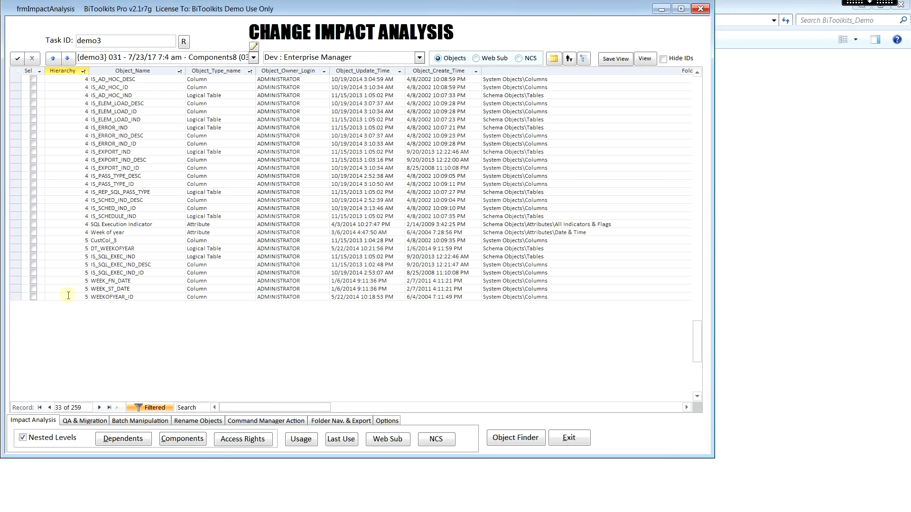
# Search by object ID for All Events, Consolidation, DB Connection and RP Request Date under task ID demo4
pyautogui.click(521, 438)
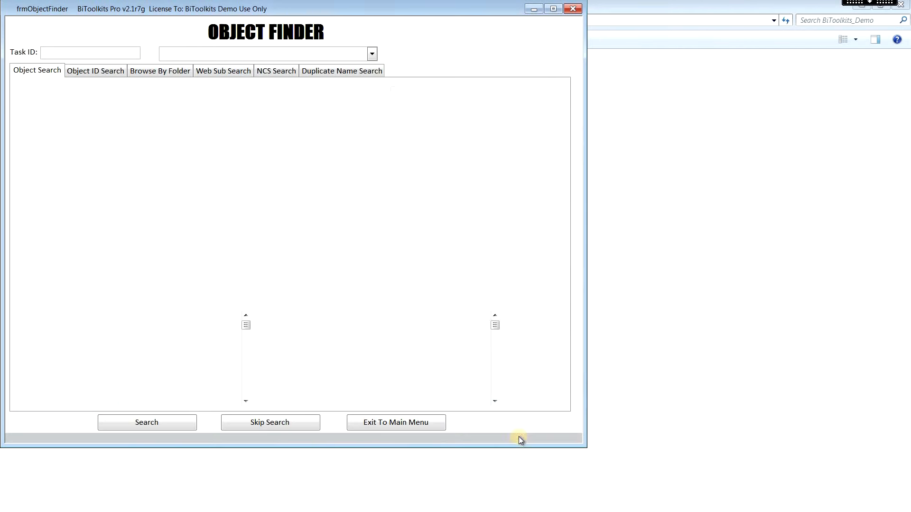
pyautogui.click(113, 69)
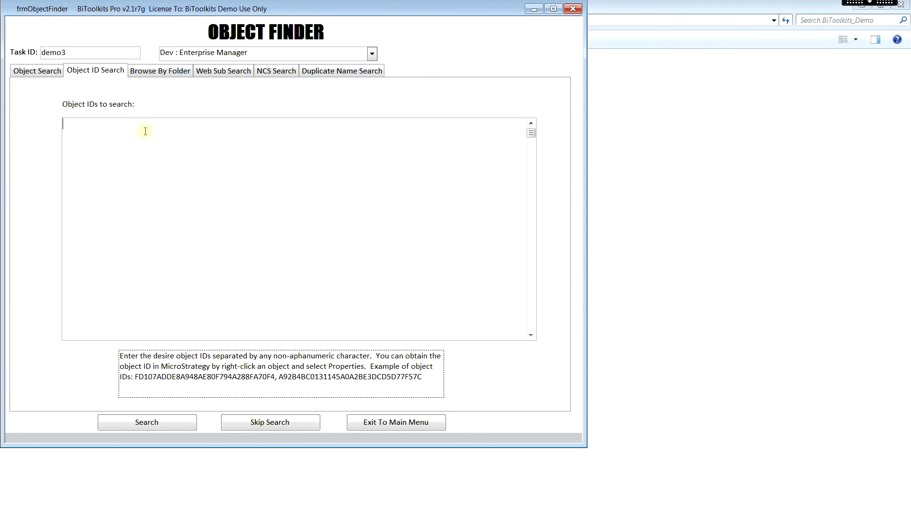
pyautogui.write('Demo #4: Parent/Child Object Viewer All Events  A0B1661411D52D00C000E5904FAA5F4F Consolidation 8E945FB411D5278CC000E5904FAA5F4F DB Connection 608A311B11D5278BC000E5904FAA5F4F RP Request Date2512D5A640D75FD5A7FD2AA82BD25BBC')
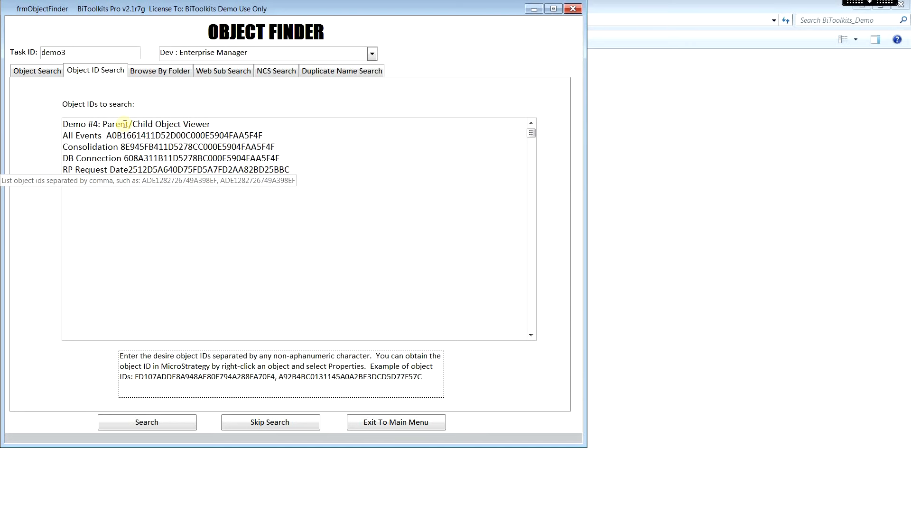
pyautogui.click(84, 55)
pyautogui.press('BackSpace')
pyautogui.write('4')
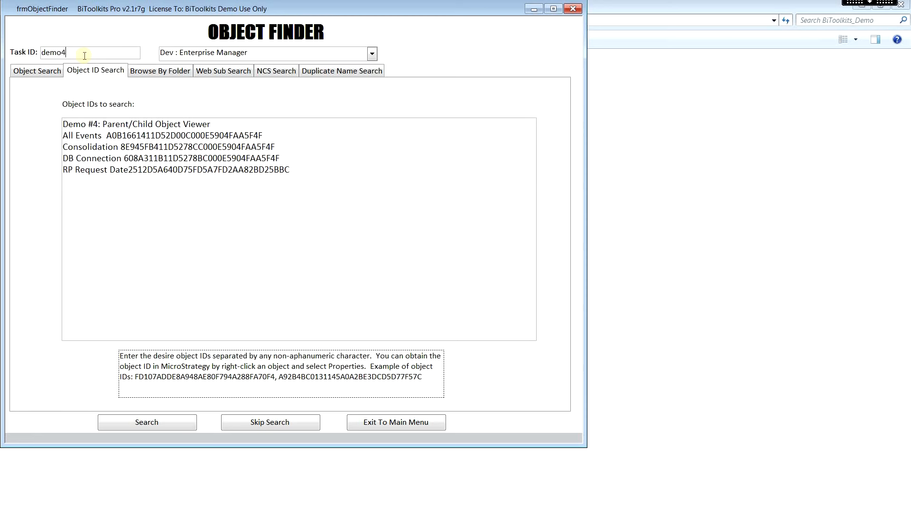
pyautogui.click(164, 424)
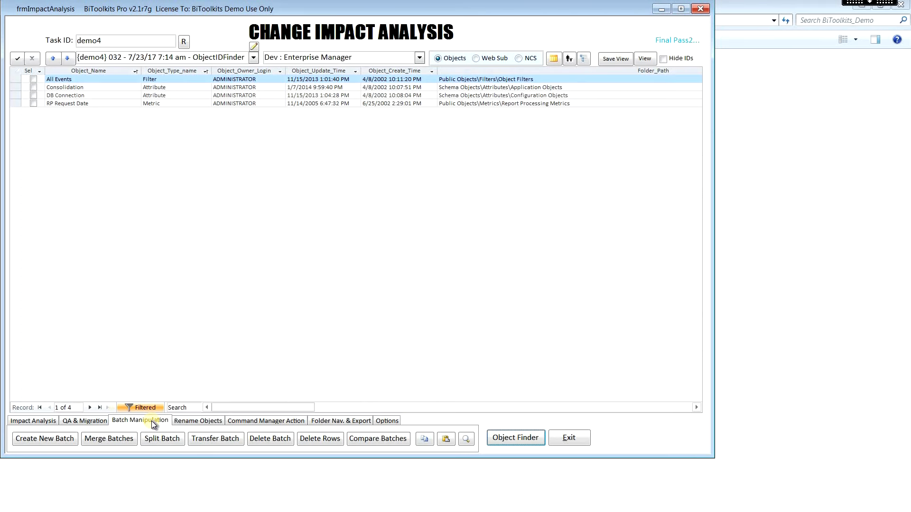
# Select every object in the demo4 batch and list their nested dependents
pyautogui.click(18, 58)
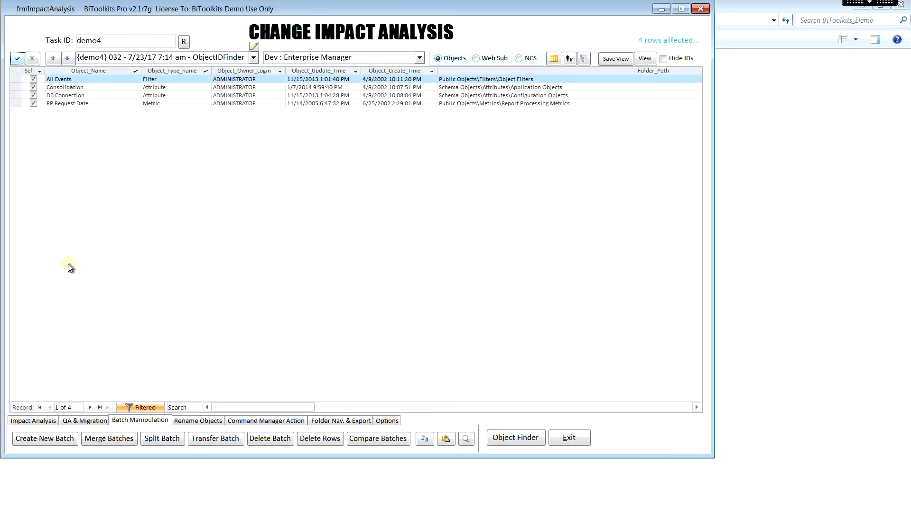
pyautogui.click(37, 421)
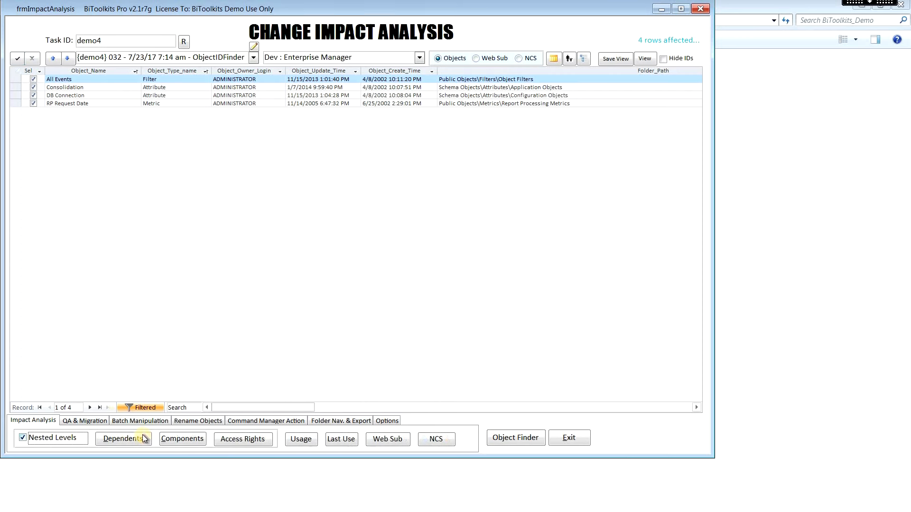
pyautogui.click(123, 439)
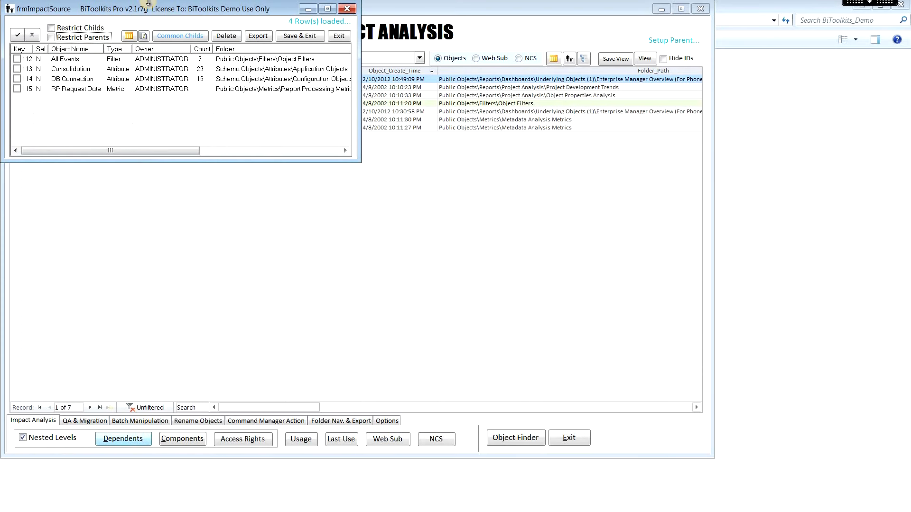
# Review the dependents of All Events, Consolidation, DB Connection and RP Request Date one at a time in the source object list, and close it
pyautogui.moveTo(157, 7); pyautogui.dragTo(297, 340)
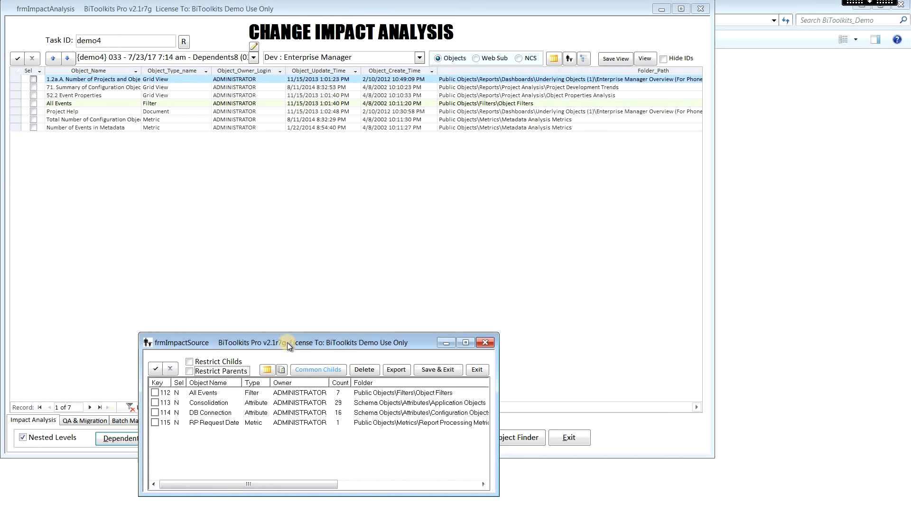
pyautogui.click(343, 393)
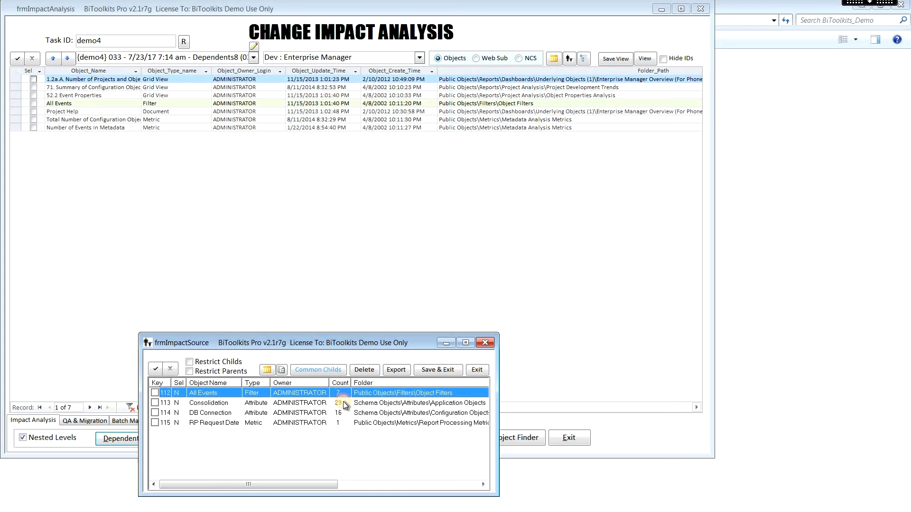
pyautogui.click(343, 403)
pyautogui.click(344, 413)
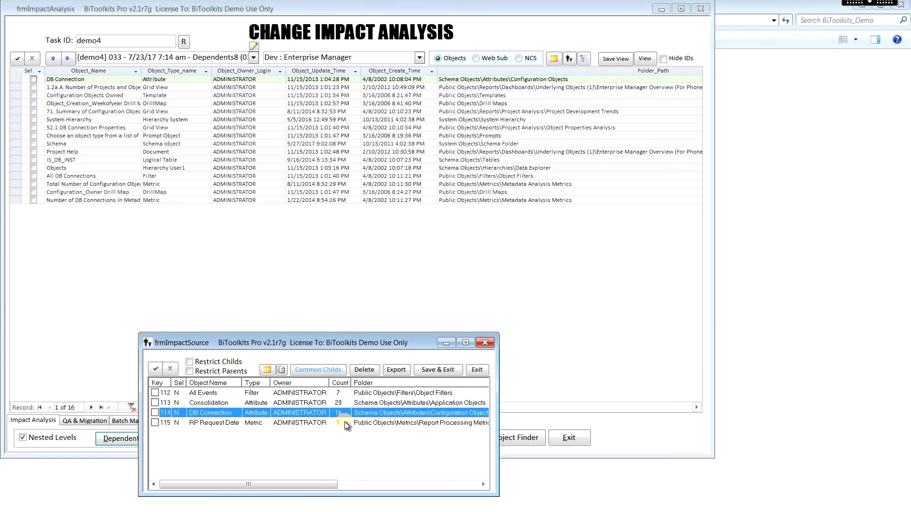
pyautogui.click(344, 422)
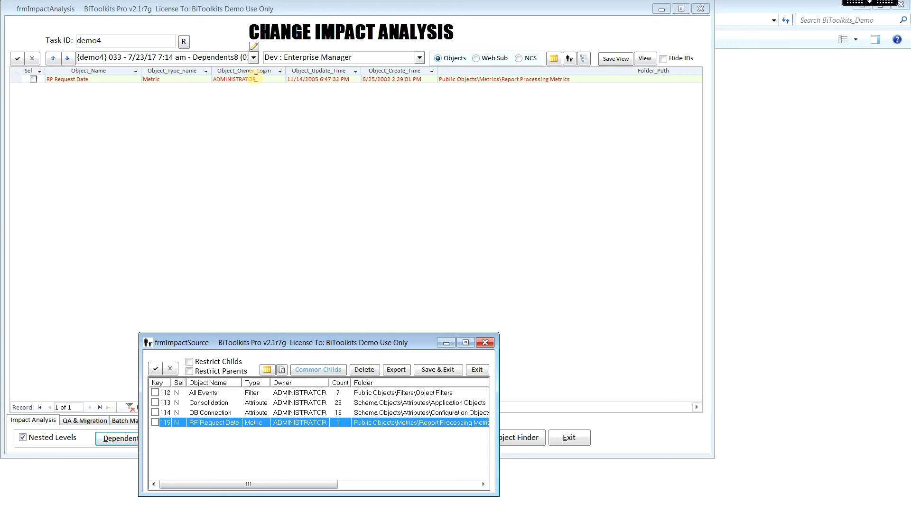
pyautogui.click(477, 370)
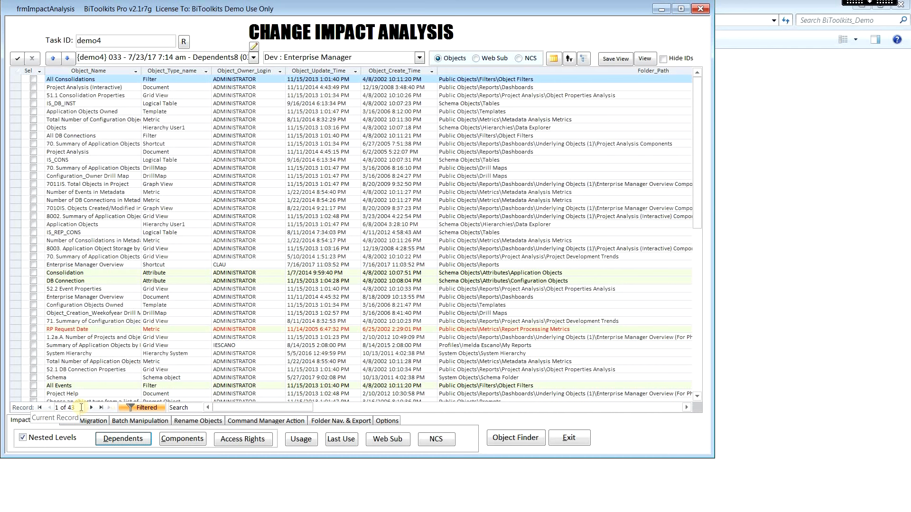
# Reopen the source object list and find the common children of all four demo4 source objects
pyautogui.click(571, 59)
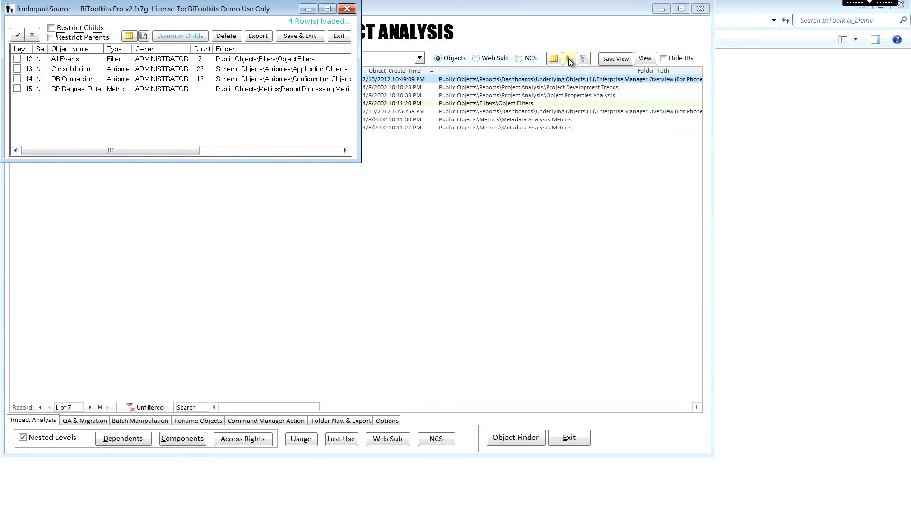
pyautogui.moveTo(276, 10); pyautogui.dragTo(399, 370)
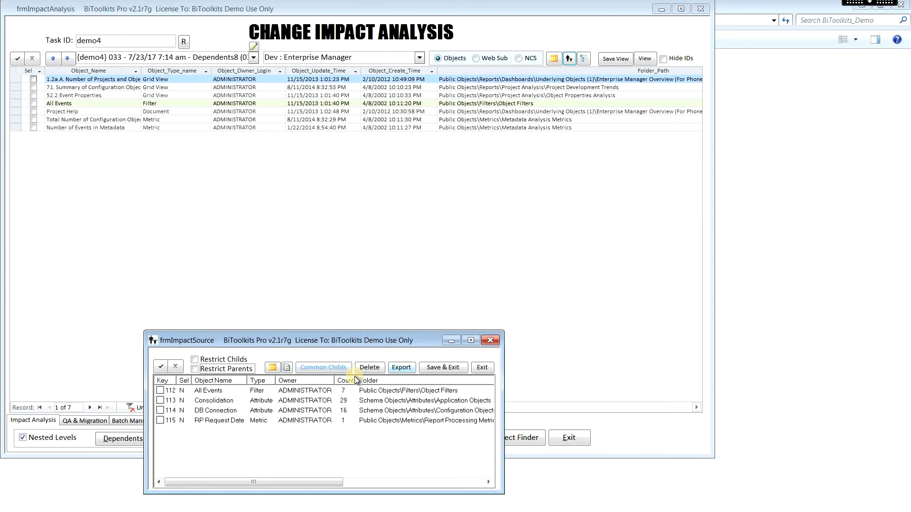
pyautogui.click(332, 391)
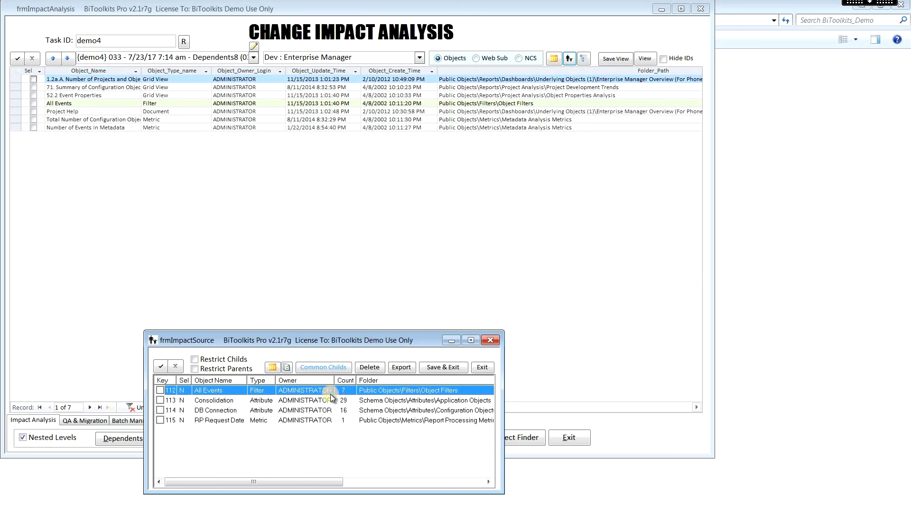
pyautogui.keyDown('shift'); pyautogui.click(334, 420); pyautogui.keyUp('shift')
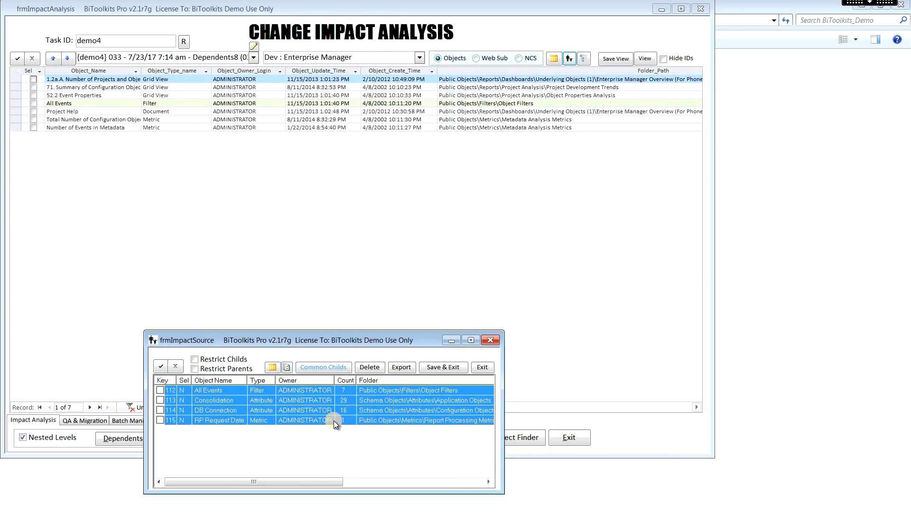
pyautogui.click(334, 369)
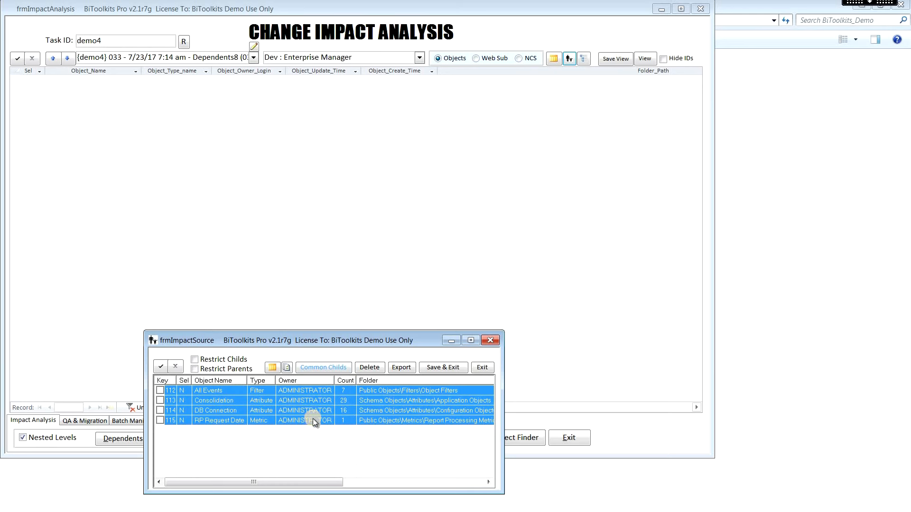
# Find the common children of All Events and Consolidation, and of Consolidation and DB Connection
pyautogui.click(321, 393)
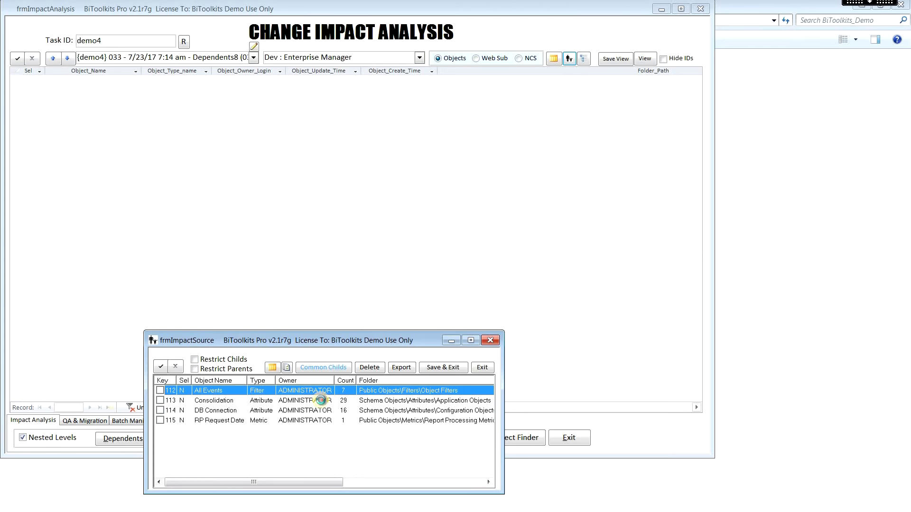
pyautogui.keyDown('shift'); pyautogui.click(323, 404); pyautogui.keyUp('shift')
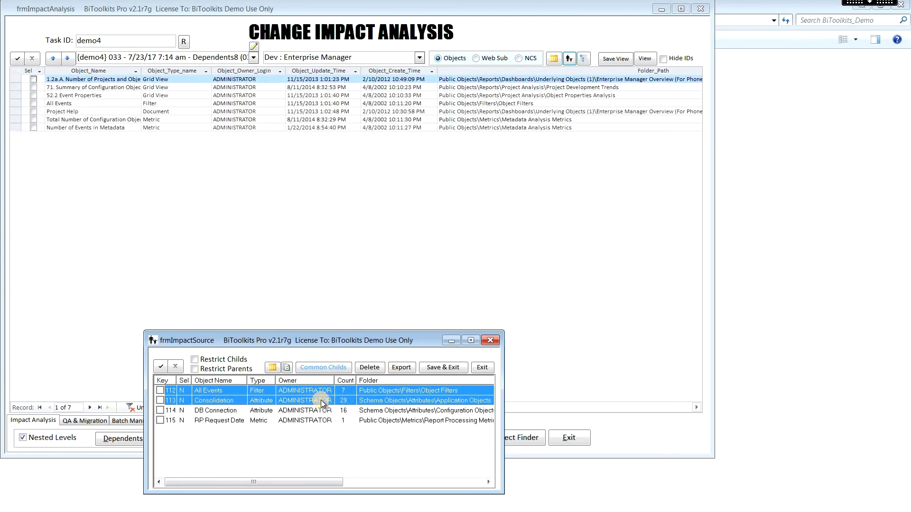
pyautogui.click(328, 370)
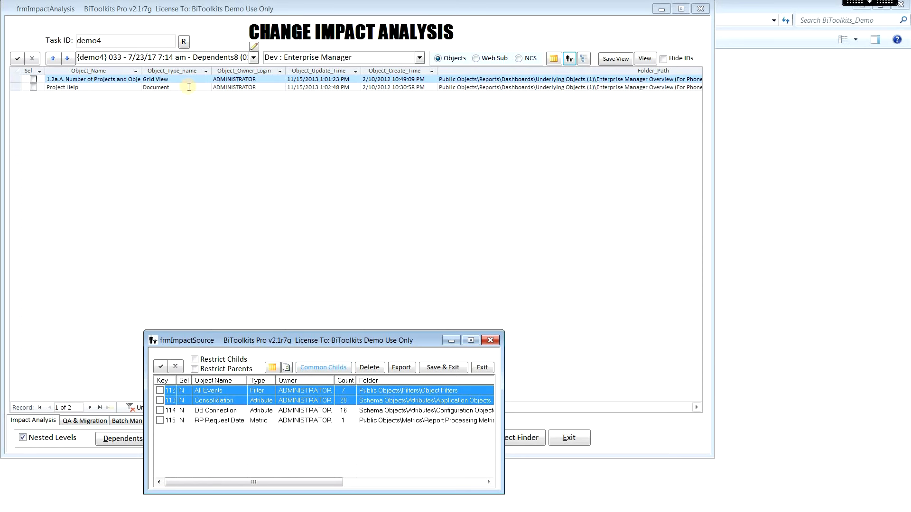
pyautogui.click(318, 401)
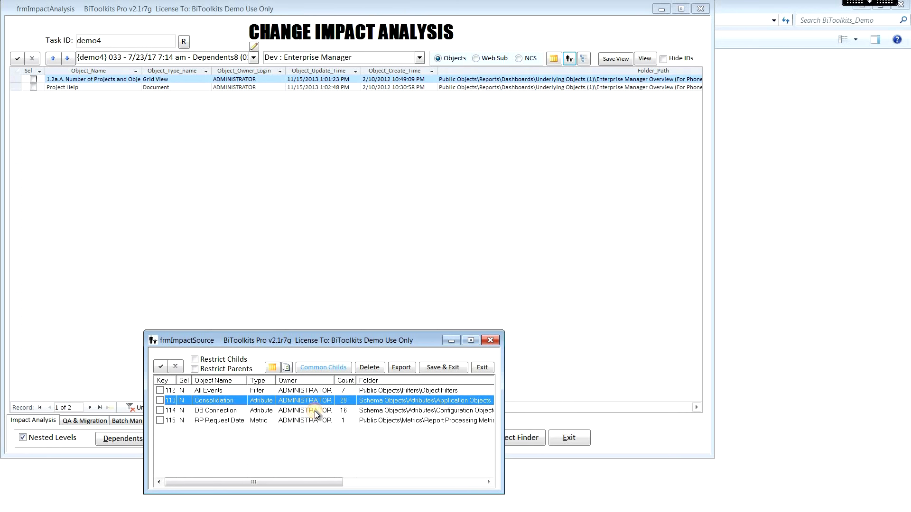
pyautogui.keyDown('shift'); pyautogui.click(316, 410); pyautogui.keyUp('shift')
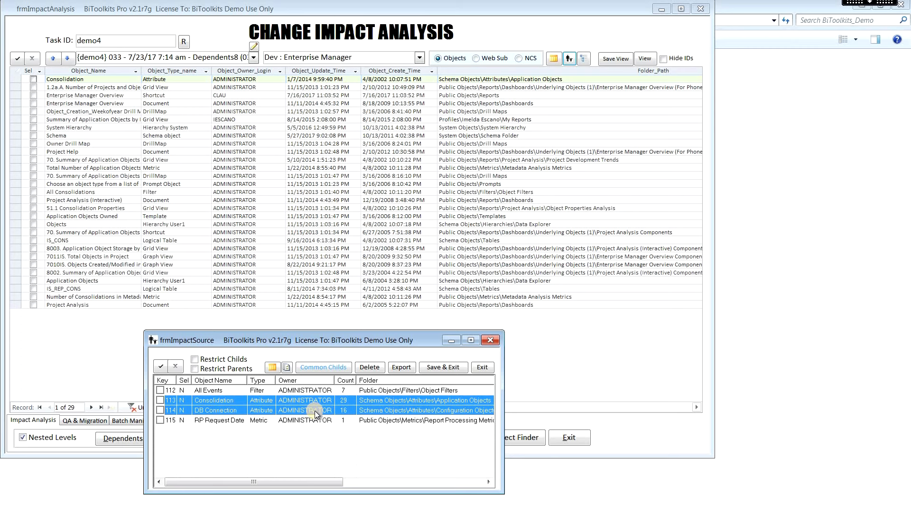
pyautogui.click(314, 369)
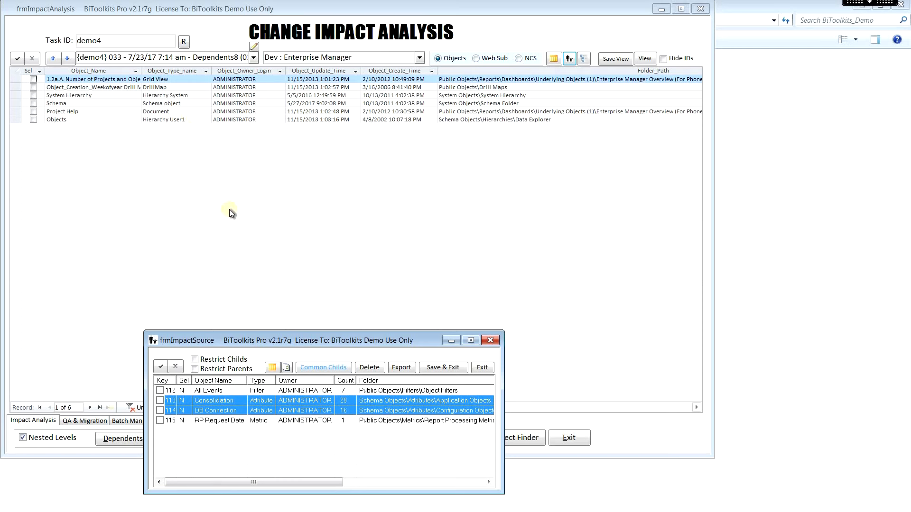
# Show the dependents of DB Connection alone and mark all of them as selected
pyautogui.click(235, 411)
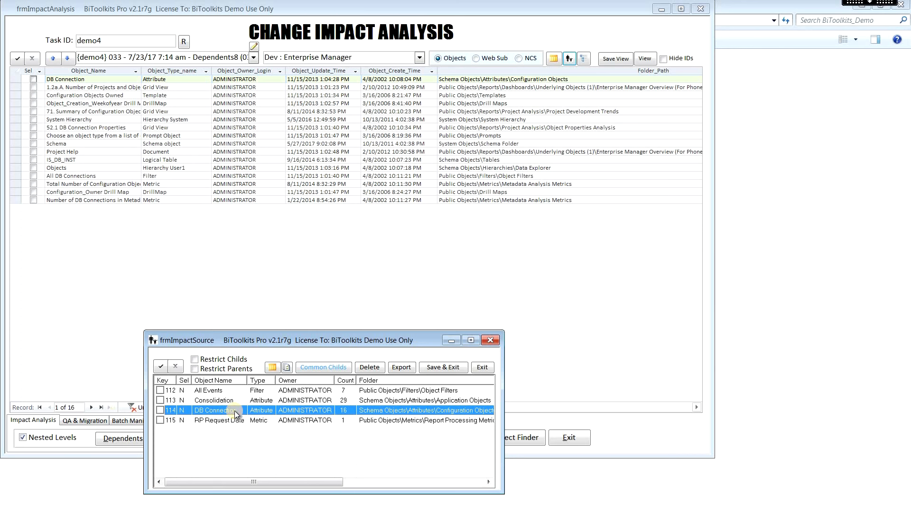
pyautogui.click(17, 57)
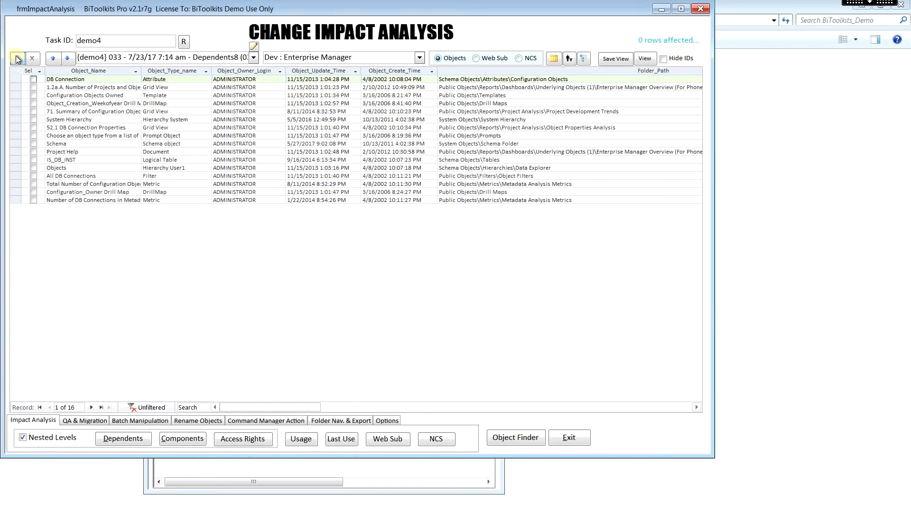
pyautogui.click(84, 111)
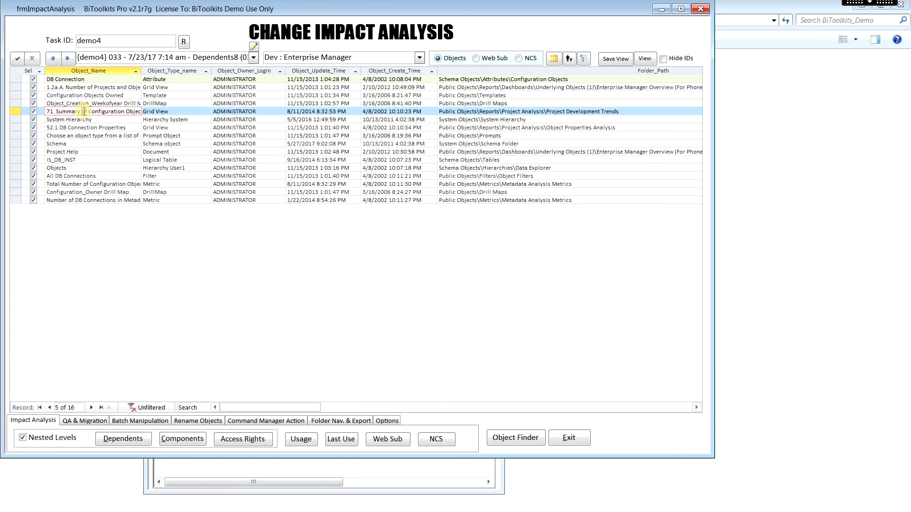
# Show the dependents of All Events and examine which ones are already marked through DB Connection
pyautogui.click(247, 482)
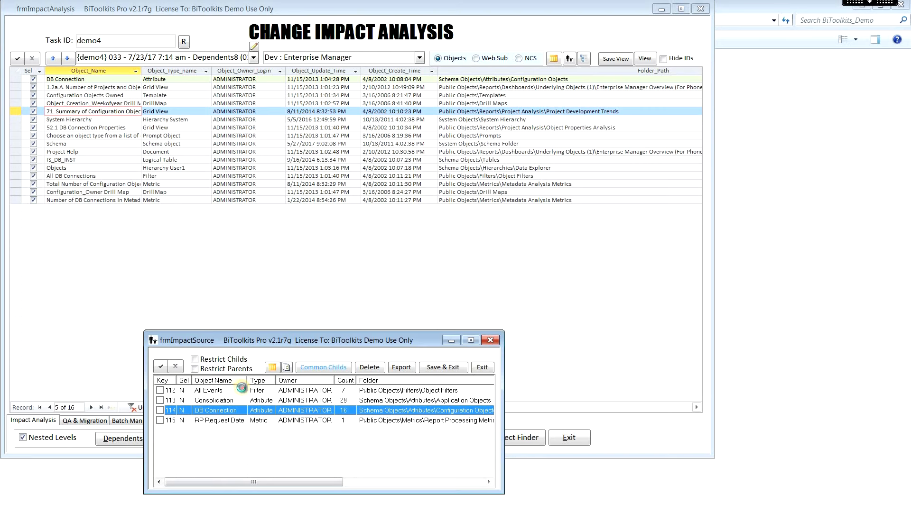
pyautogui.click(242, 391)
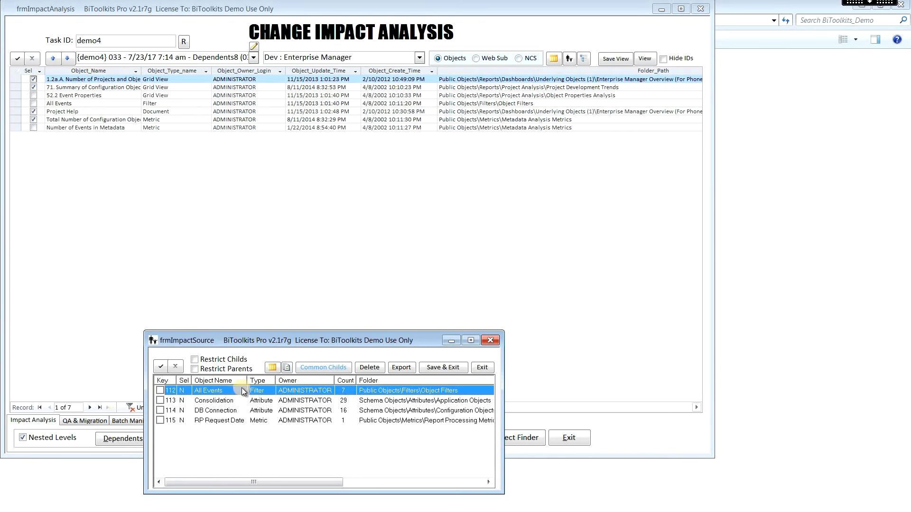
pyautogui.click(94, 87)
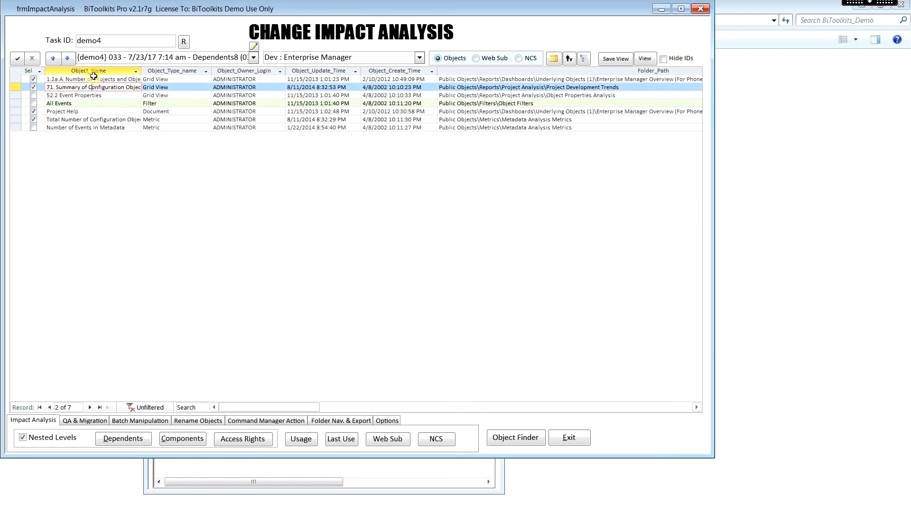
pyautogui.click(93, 77)
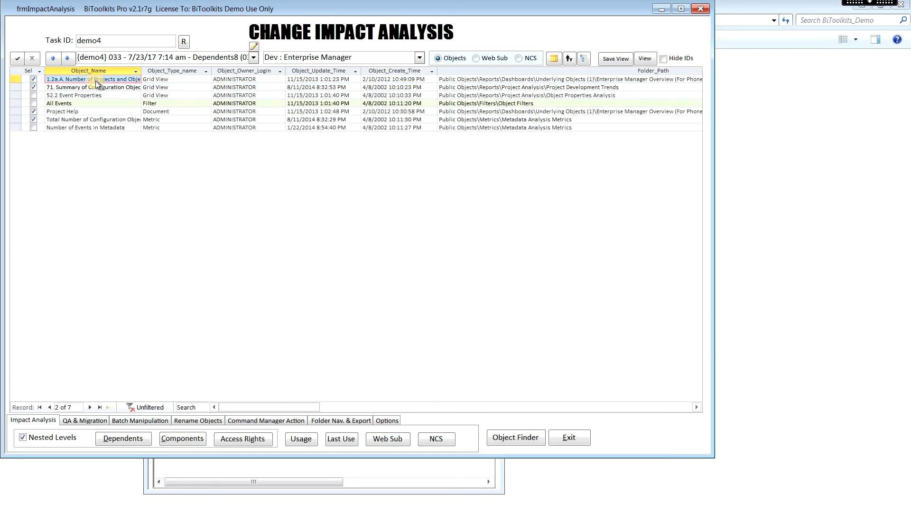
pyautogui.press('Down')
pyautogui.click(100, 112)
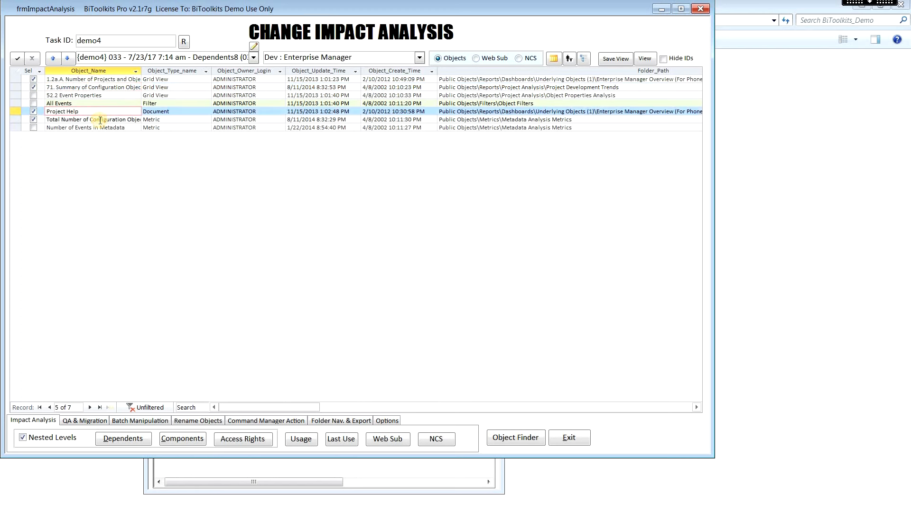
pyautogui.click(100, 120)
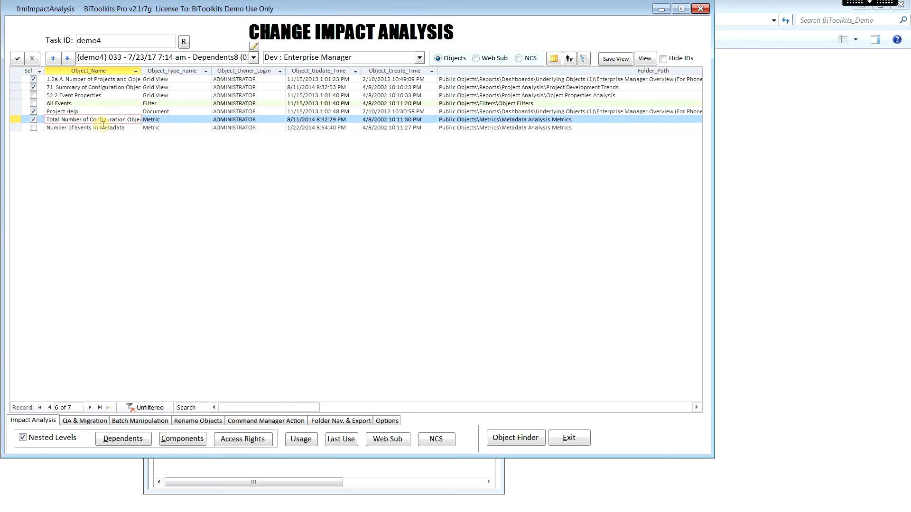
# Restrict the source objects to their selected children and review the lists for Consolidation, DB Connection and RP Request Date
pyautogui.click(246, 483)
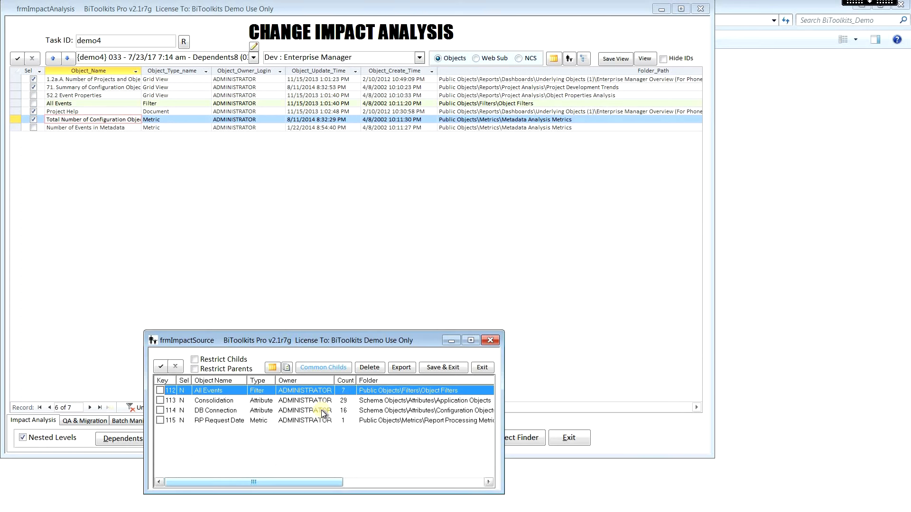
pyautogui.click(195, 360)
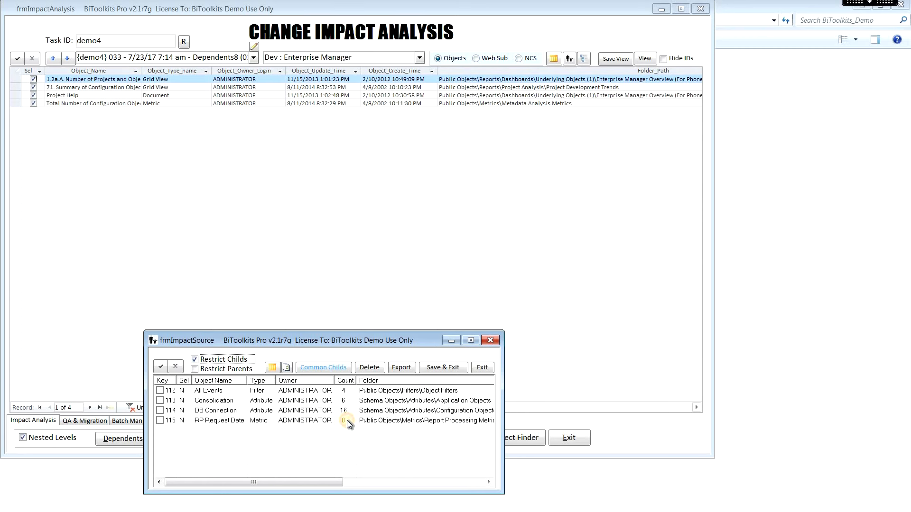
pyautogui.click(349, 400)
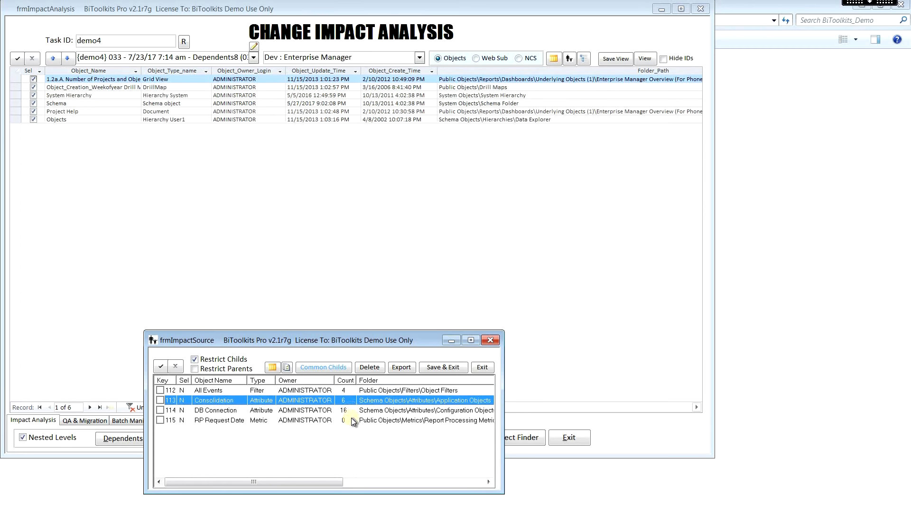
pyautogui.click(351, 411)
pyautogui.click(351, 421)
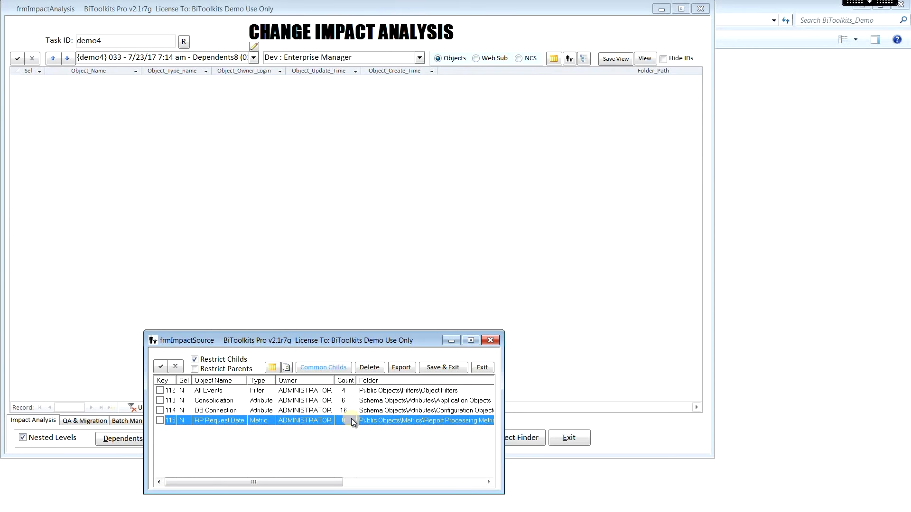
# Remove the child restriction and review the full dependents of each of the four source objects
pyautogui.click(224, 360)
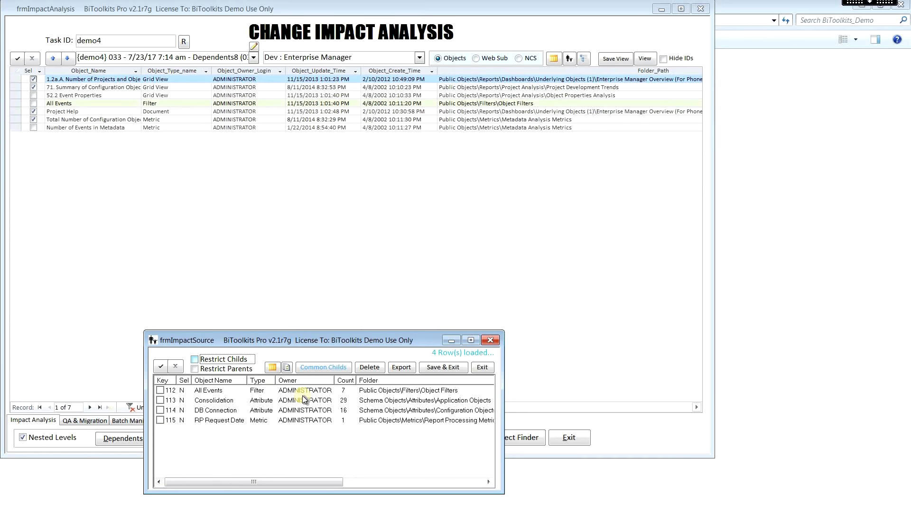
pyautogui.click(349, 392)
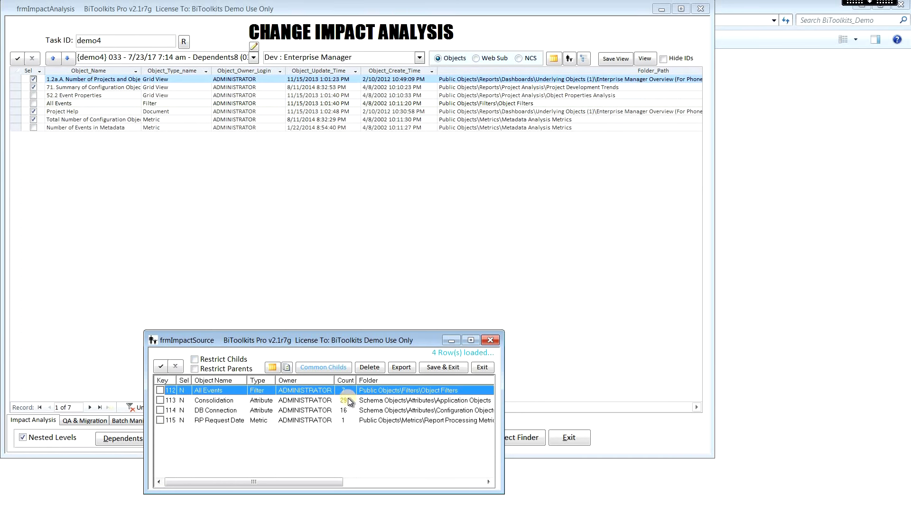
pyautogui.click(348, 400)
pyautogui.click(348, 411)
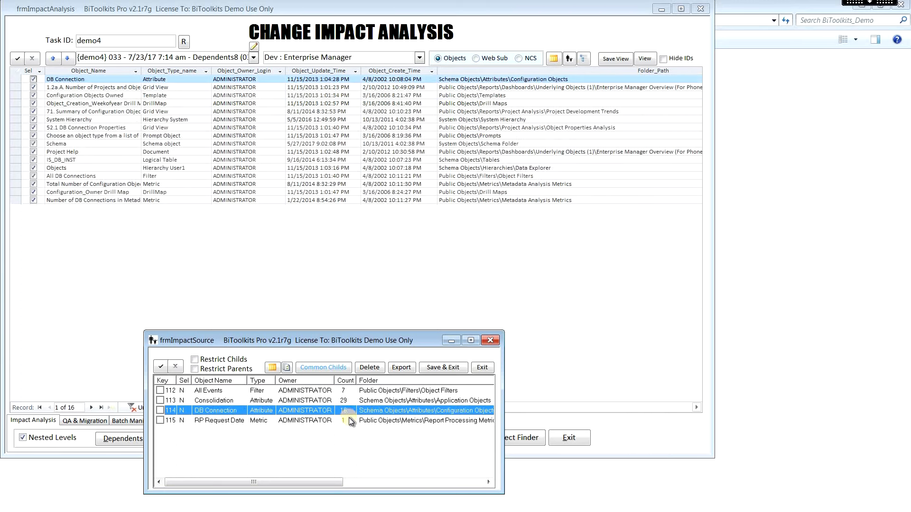
pyautogui.click(350, 421)
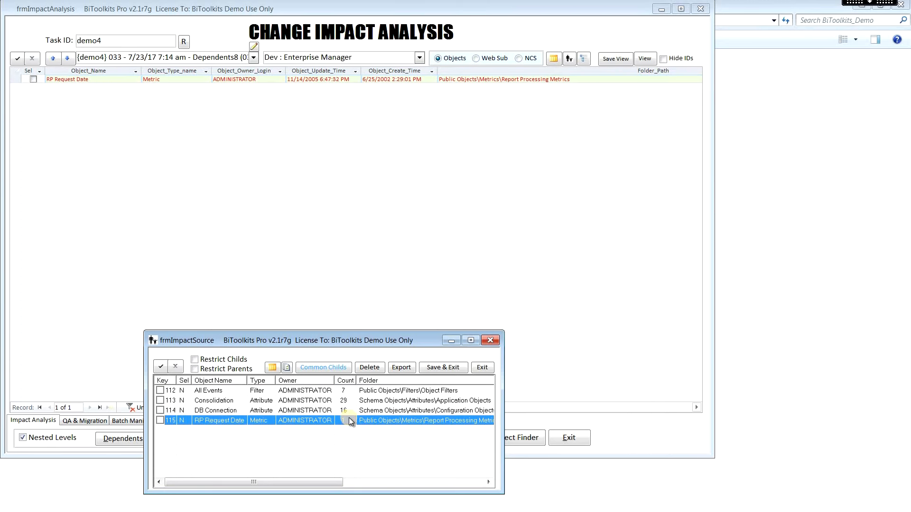
# Restrict the source objects to their selected children and review the lists for All Events, Consolidation, DB Connection and RP Request Date
pyautogui.click(234, 361)
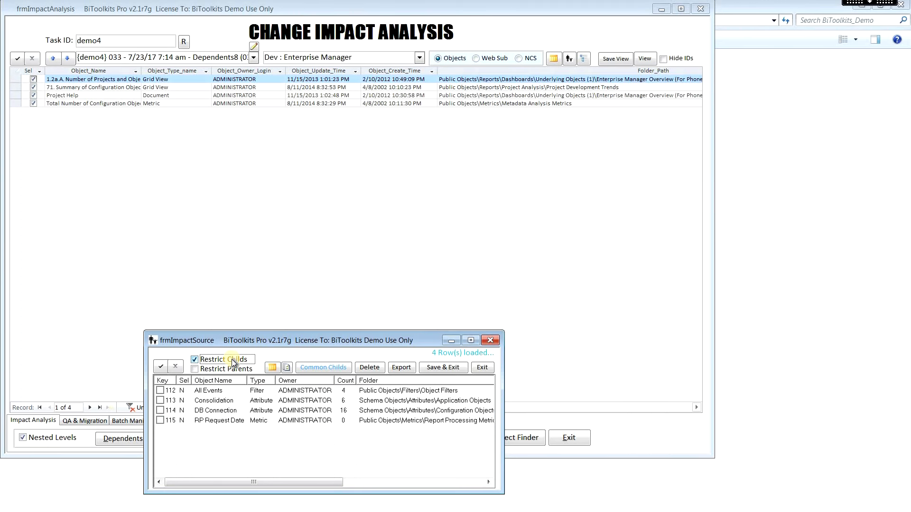
pyautogui.click(341, 392)
pyautogui.click(347, 403)
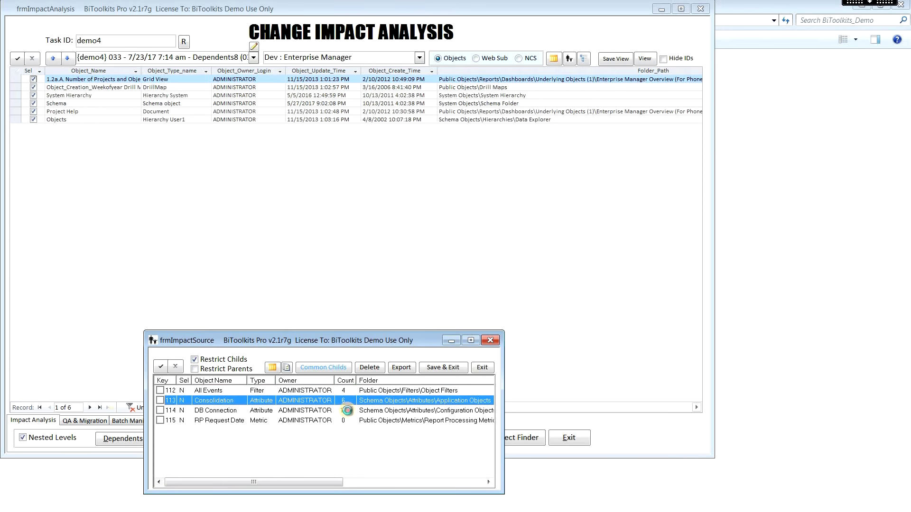
pyautogui.click(347, 412)
pyautogui.click(348, 421)
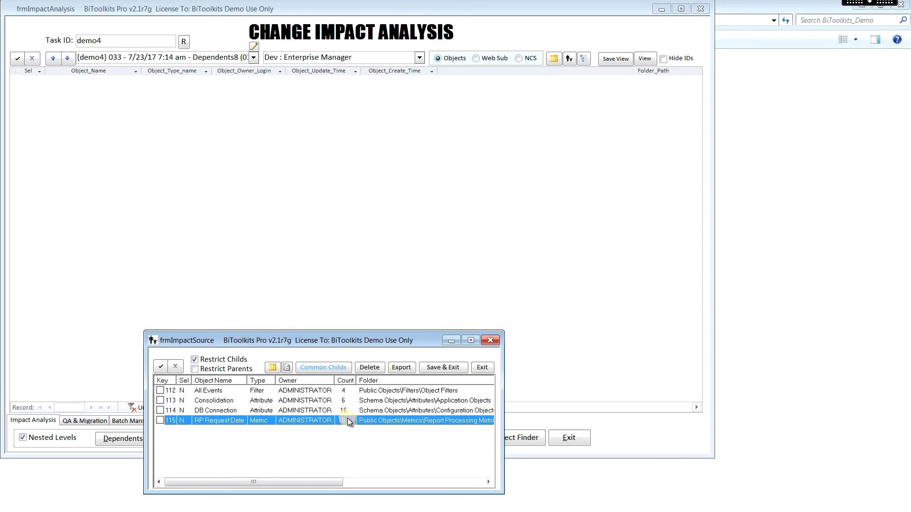
# Compare the source list with and without the parent restriction, then remove both the parent and child restrictions
pyautogui.click(203, 369)
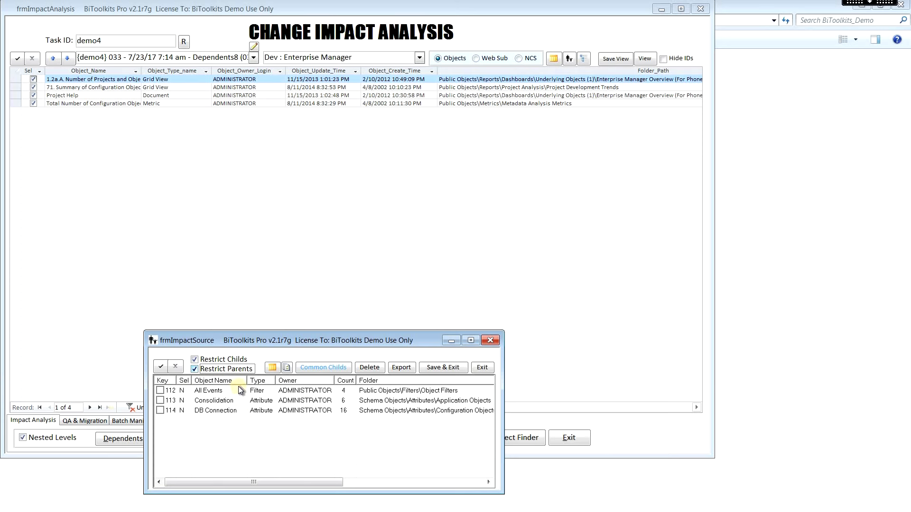
pyautogui.click(232, 368)
pyautogui.click(232, 368)
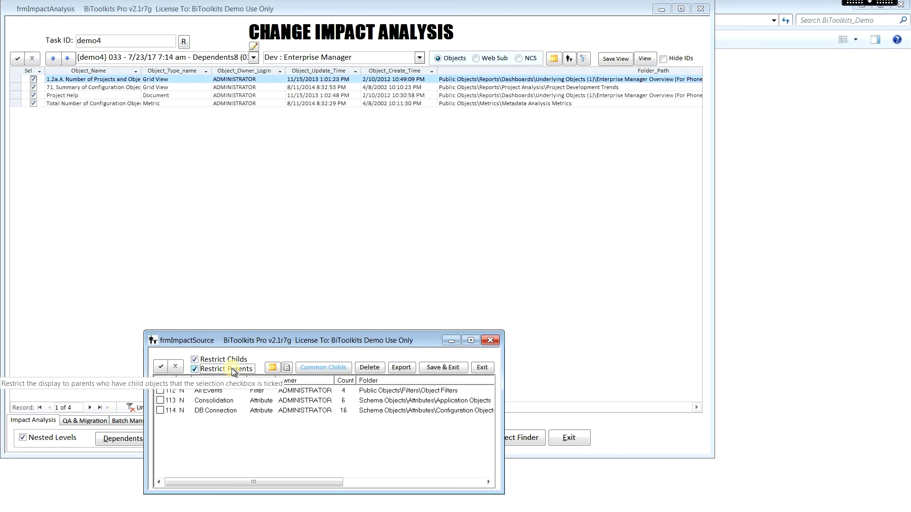
pyautogui.click(229, 360)
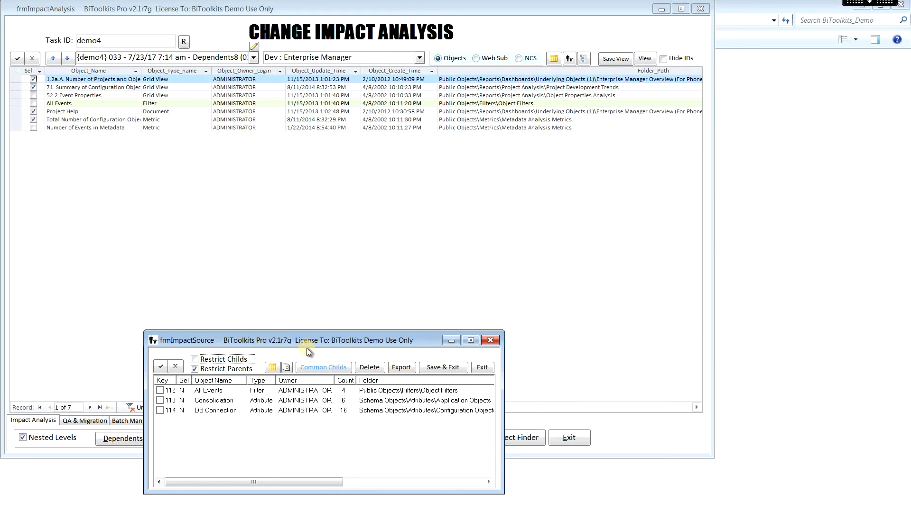
pyautogui.click(240, 368)
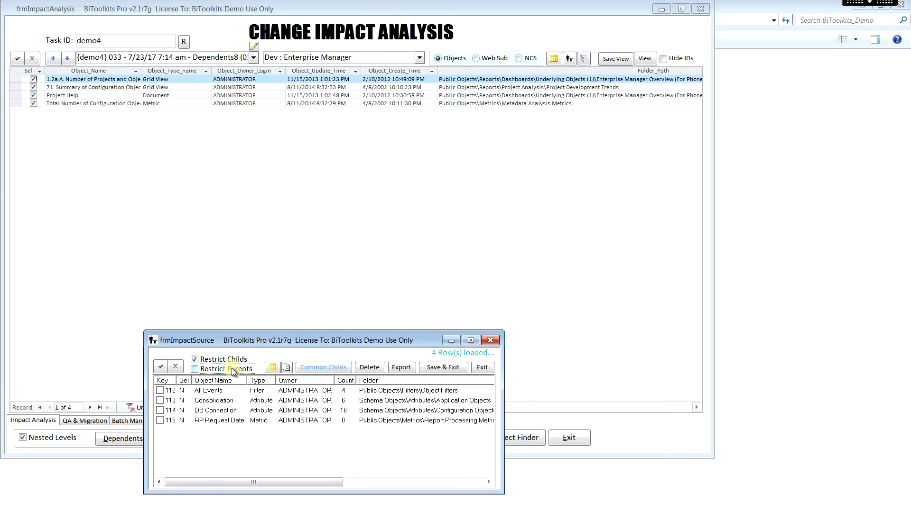
pyautogui.click(232, 369)
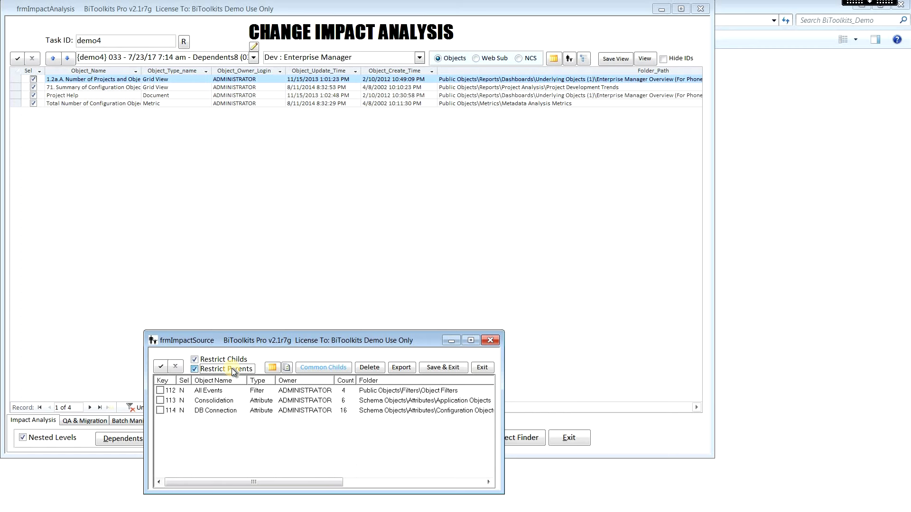
pyautogui.click(231, 369)
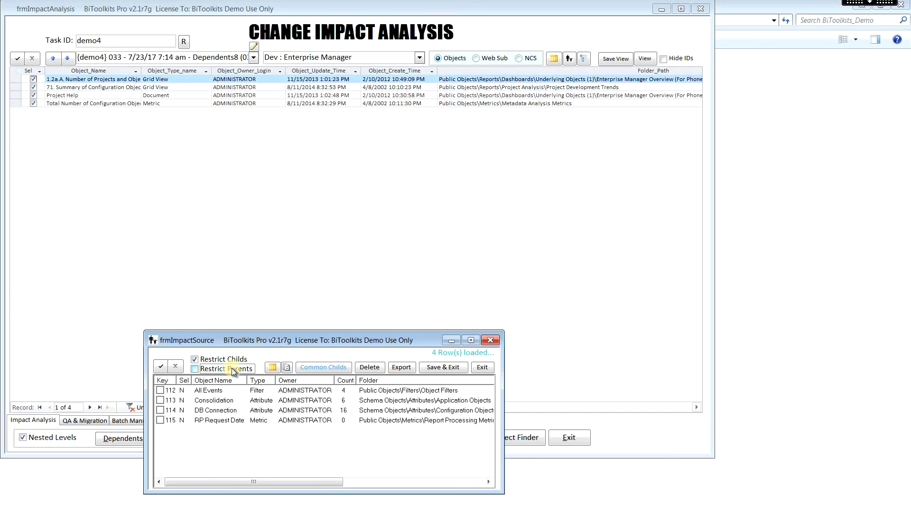
pyautogui.click(224, 361)
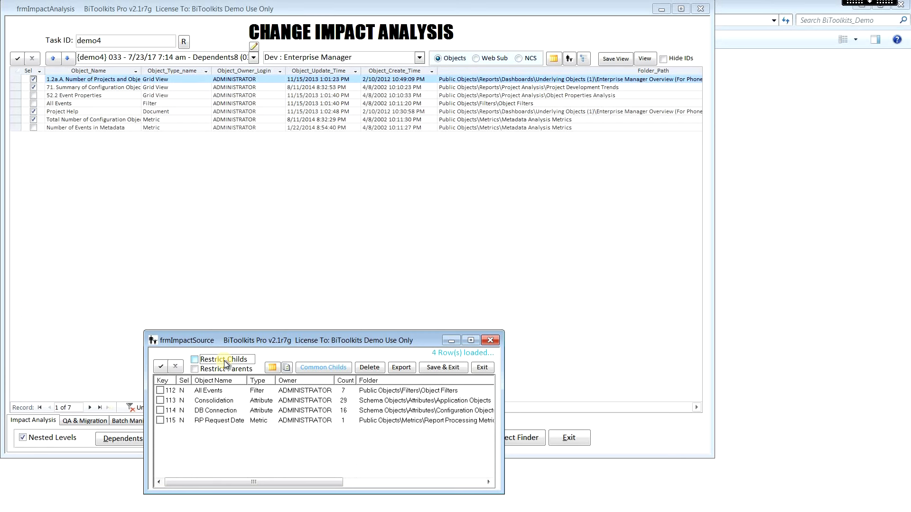
# Reapply the child restriction and review the selected dependents of the four source objects
pyautogui.click(204, 357)
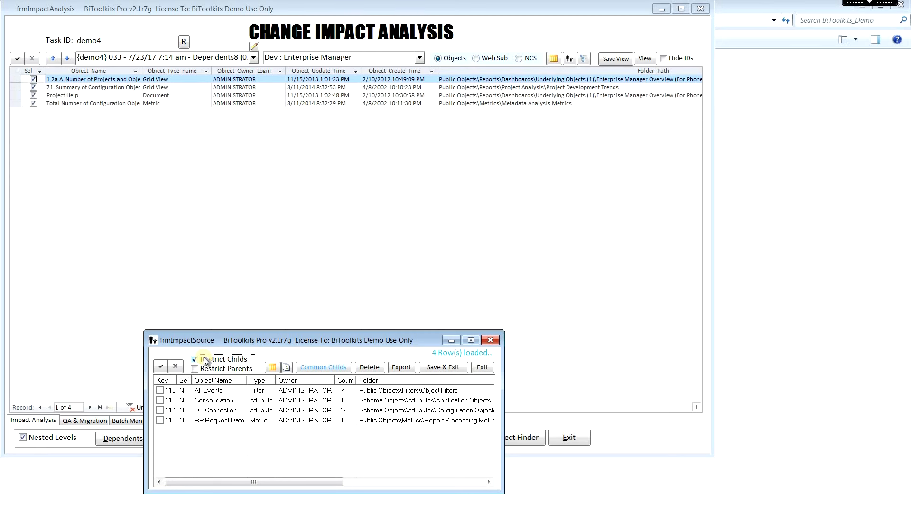
pyautogui.click(343, 394)
pyautogui.click(347, 410)
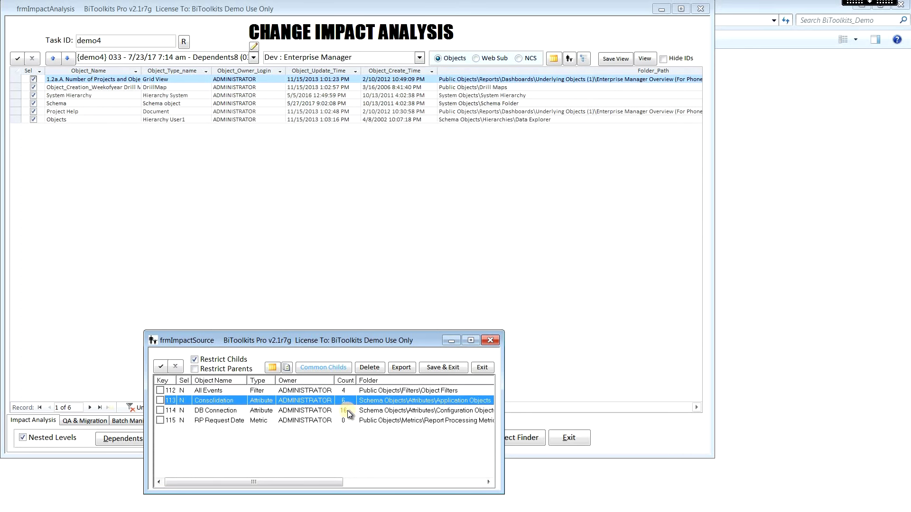
pyautogui.click(348, 420)
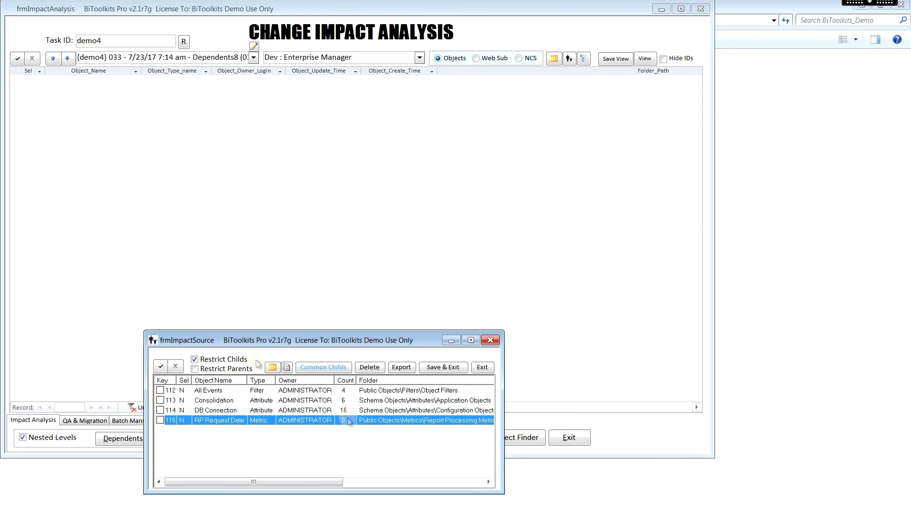
# Remove the child restriction and go through the full dependents of All Events, Consolidation, DB Connection and RP Request Date
pyautogui.click(224, 361)
pyautogui.click(224, 360)
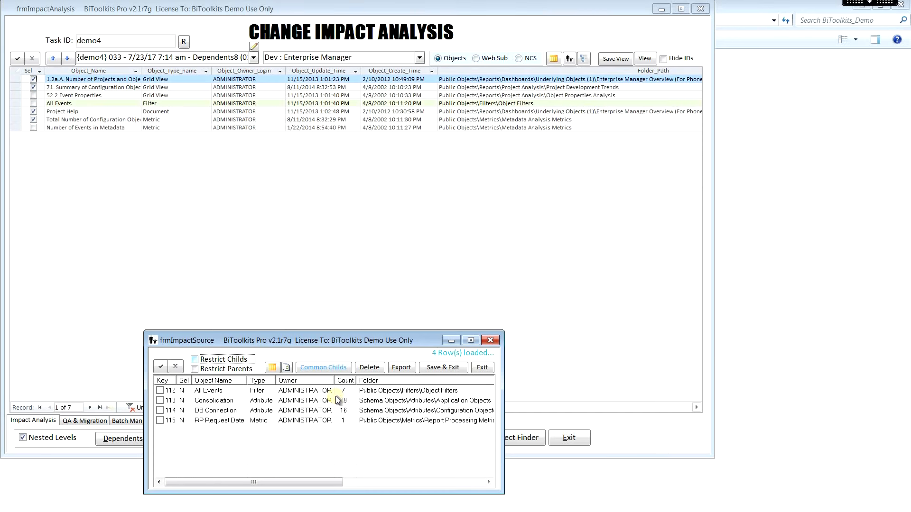
pyautogui.click(349, 392)
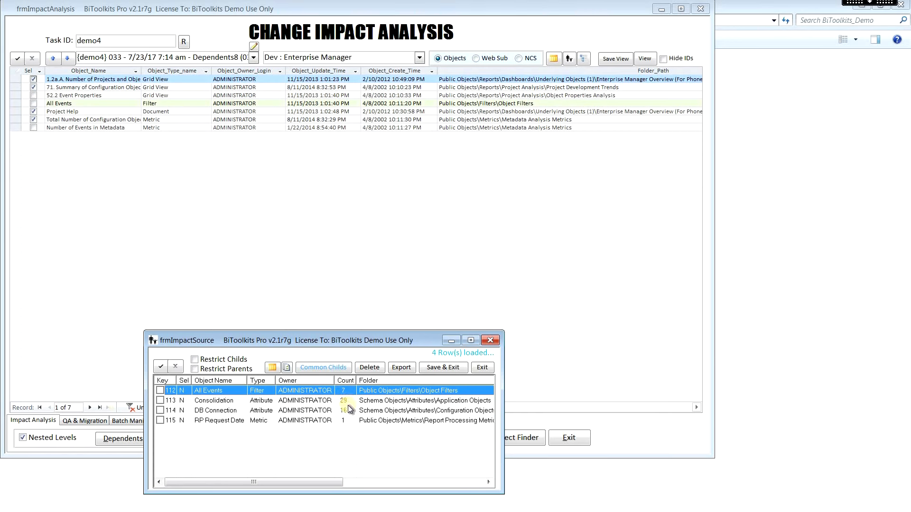
pyautogui.click(348, 401)
pyautogui.click(349, 412)
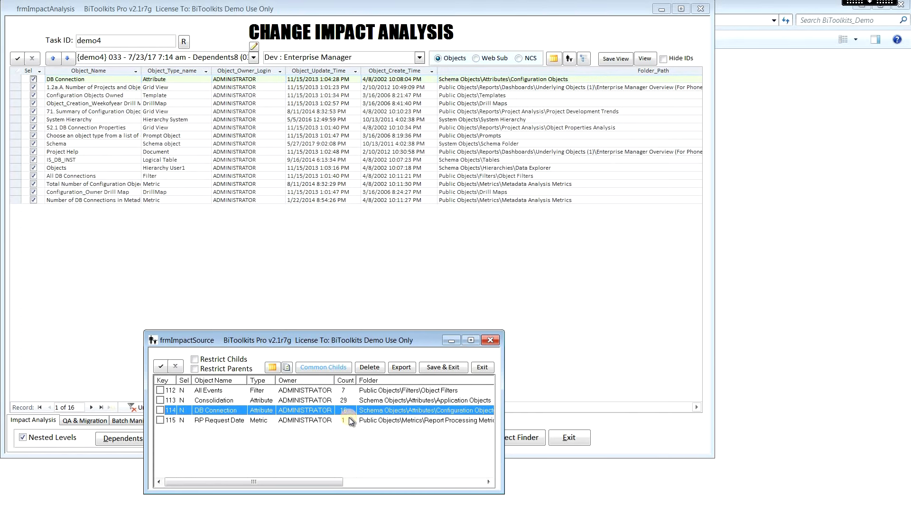
pyautogui.click(349, 419)
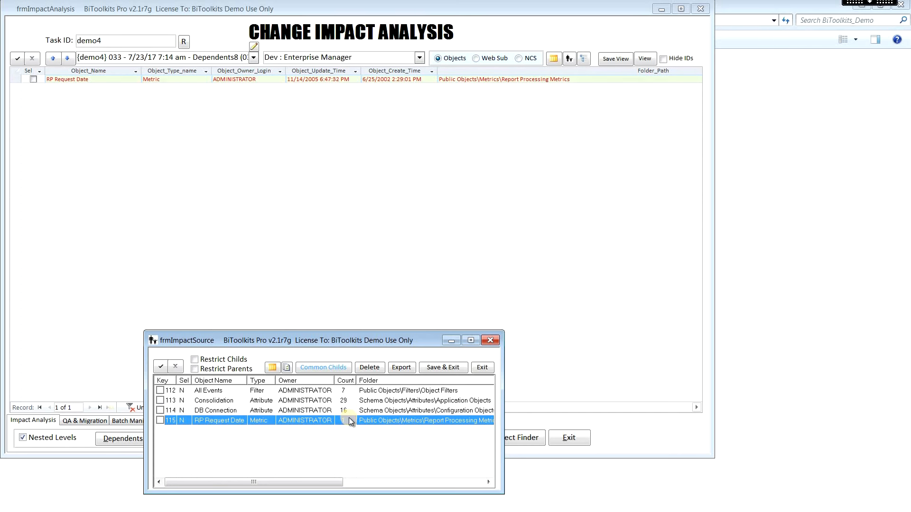
# Restrict the source list to parents with selected children, then lift the parent and child restrictions again
pyautogui.click(240, 370)
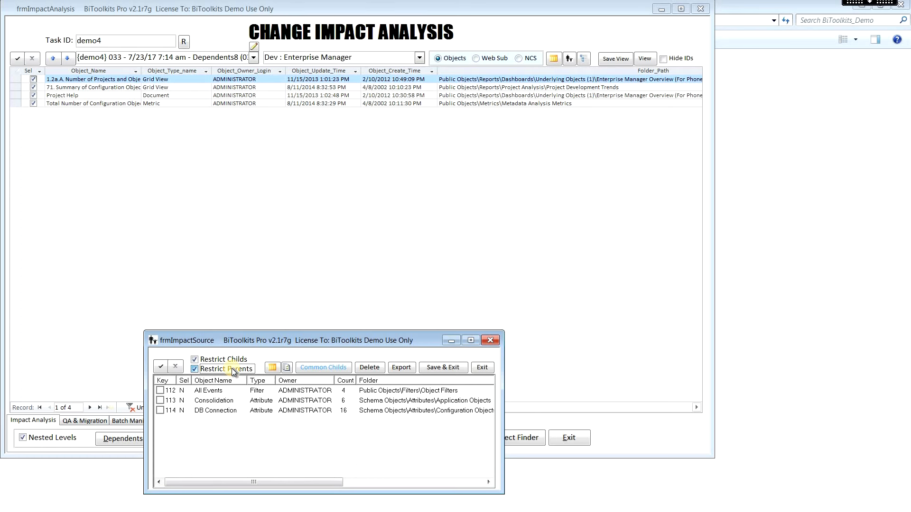
pyautogui.click(232, 368)
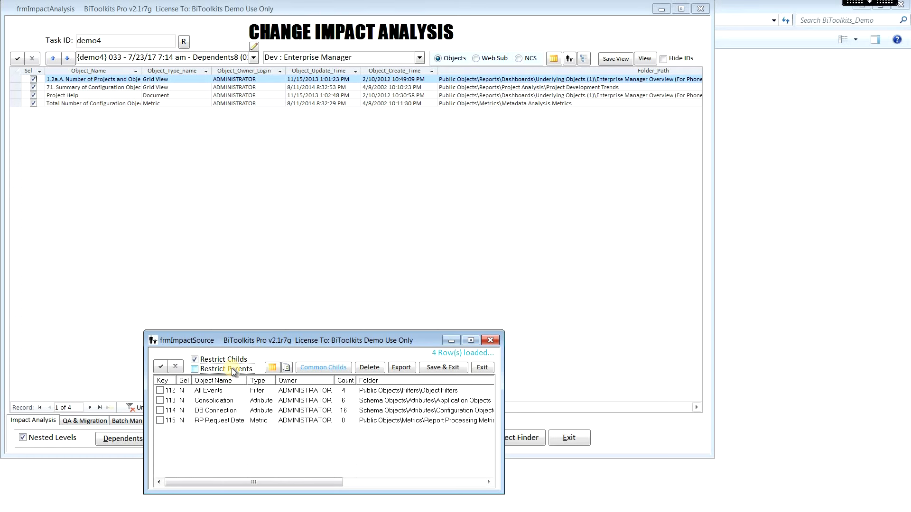
pyautogui.click(224, 361)
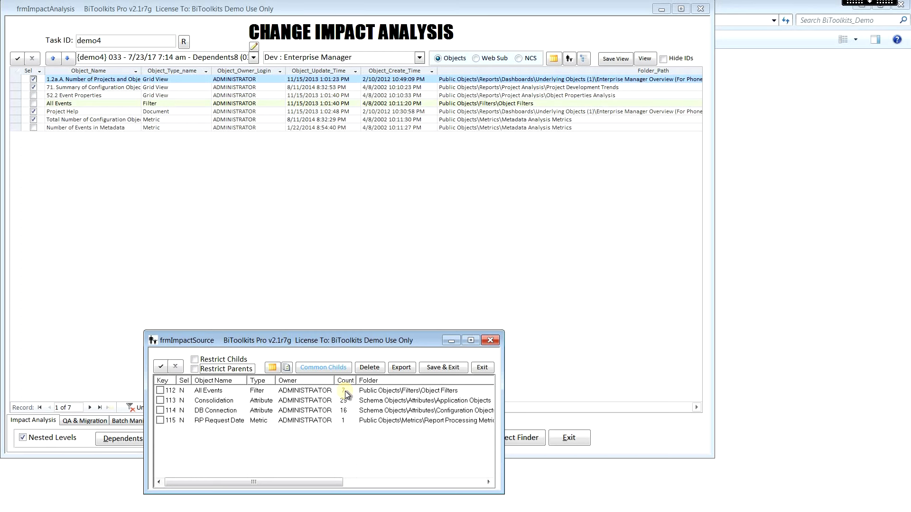
# Load the demo2 batch 029 (Dependents8) and show its objects with their hierarchy levels
pyautogui.click(253, 58)
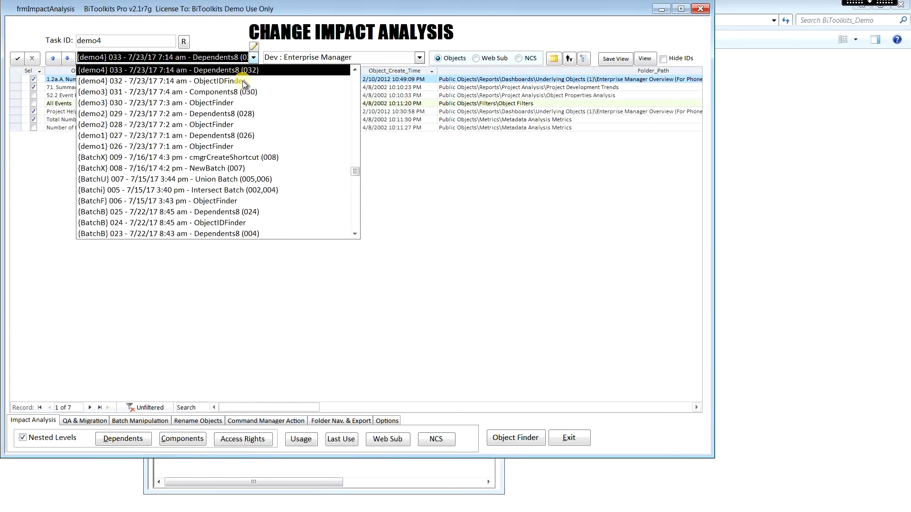
pyautogui.click(239, 114)
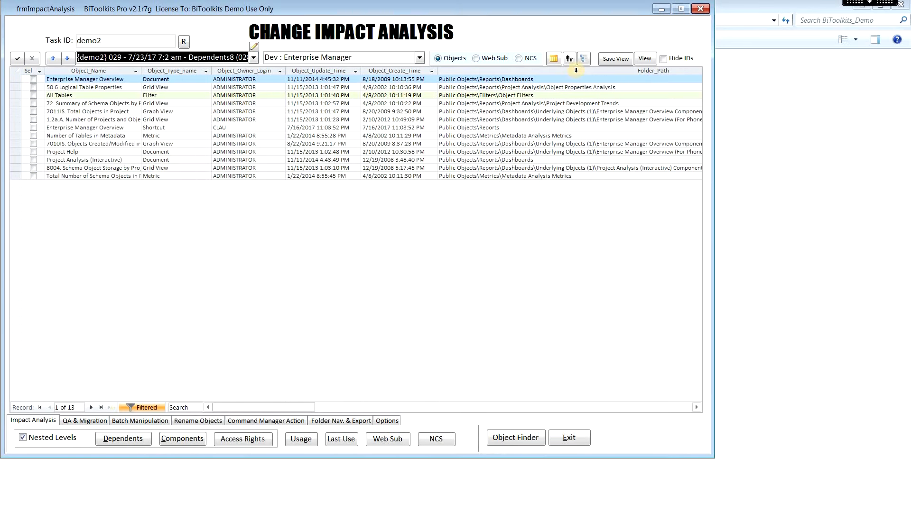
pyautogui.click(587, 59)
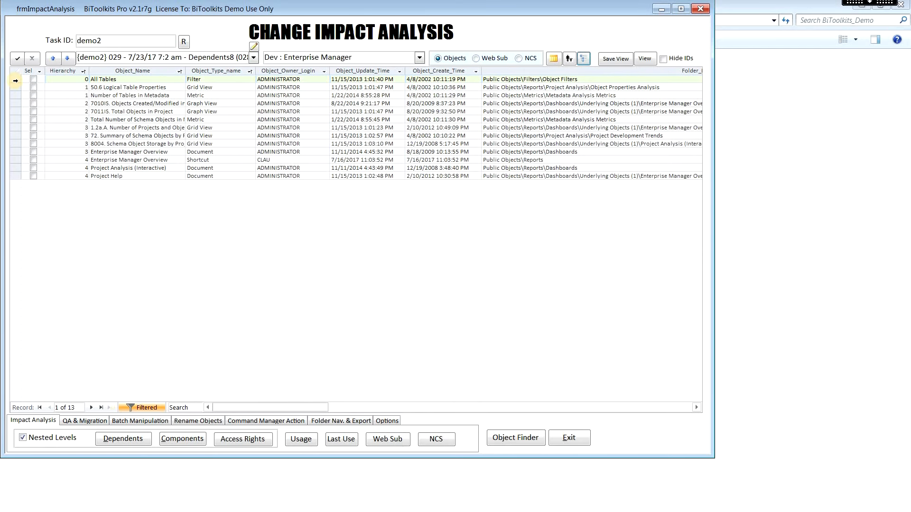
# Mark the objects of hierarchy levels 0 to 3, from All Tables to the Enterprise Manager Overview document, and copy them to the clipboard
pyautogui.moveTo(15, 81); pyautogui.dragTo(3, 154)
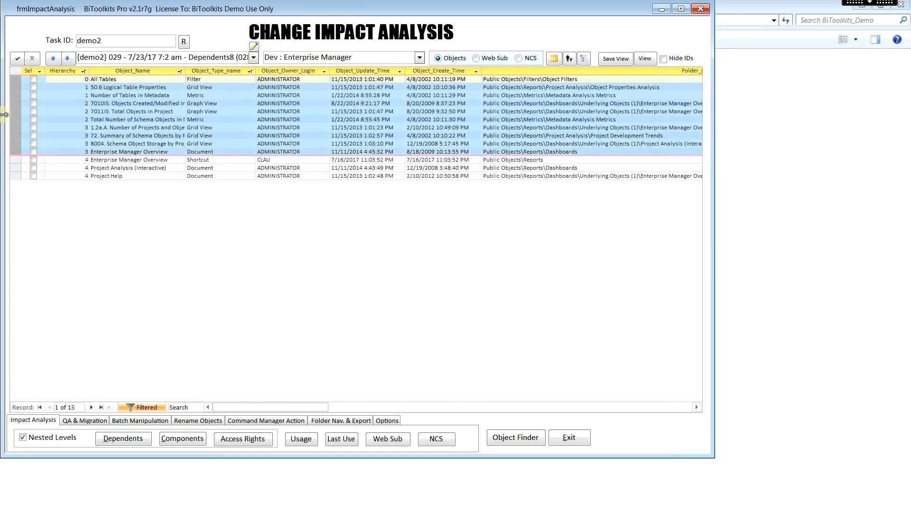
pyautogui.click(16, 57)
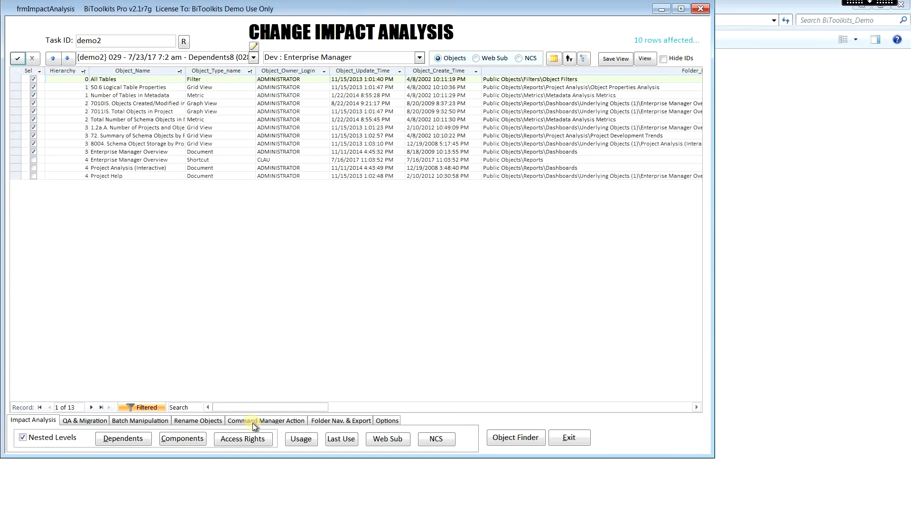
pyautogui.click(147, 421)
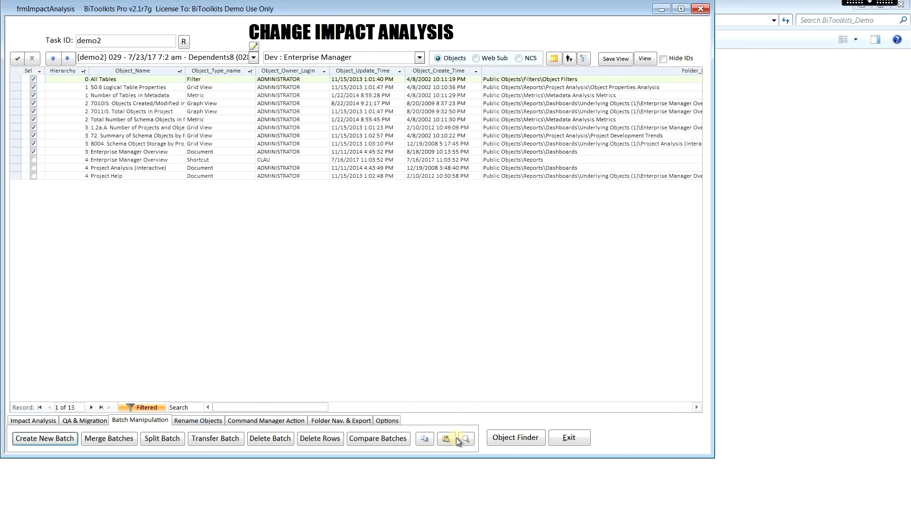
pyautogui.click(423, 439)
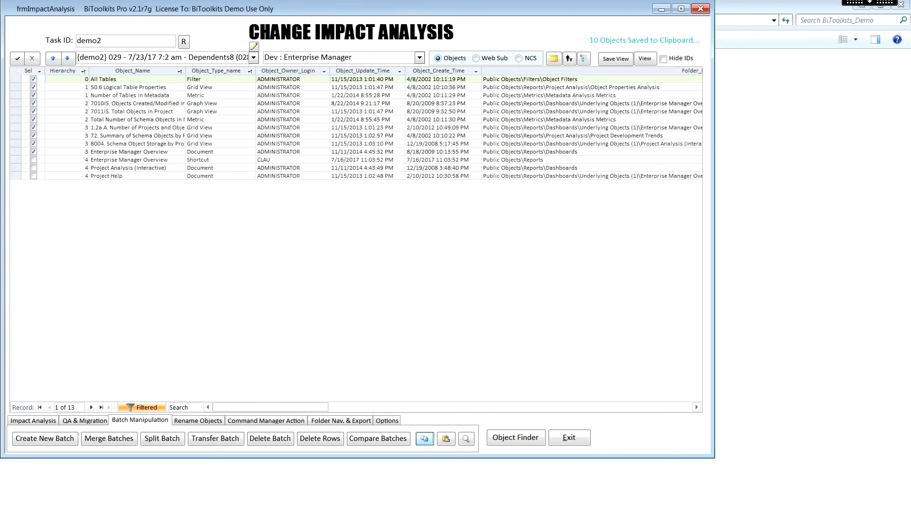
# Switch to Notepad, paste the copied object IDs into the empty document, and return to the impact analysis form
pyautogui.hotkey('alt', 'Tab')
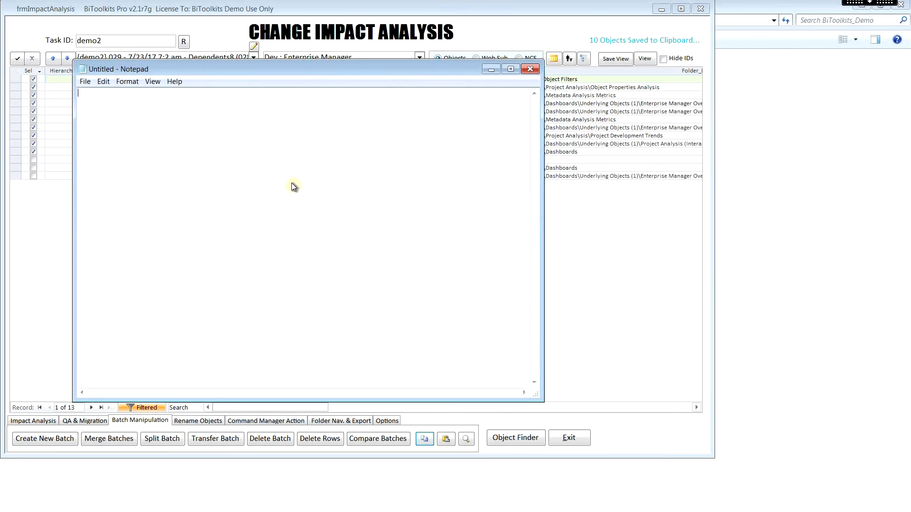
pyautogui.click(103, 82)
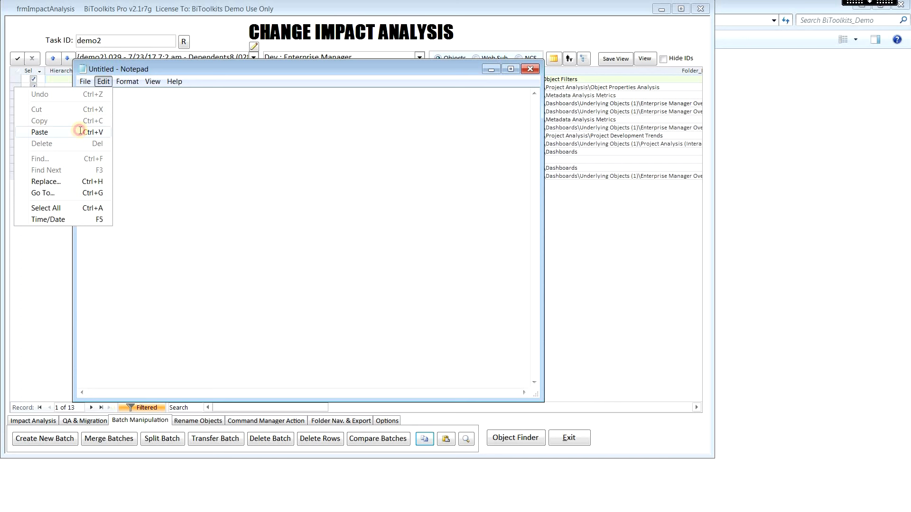
pyautogui.click(83, 130)
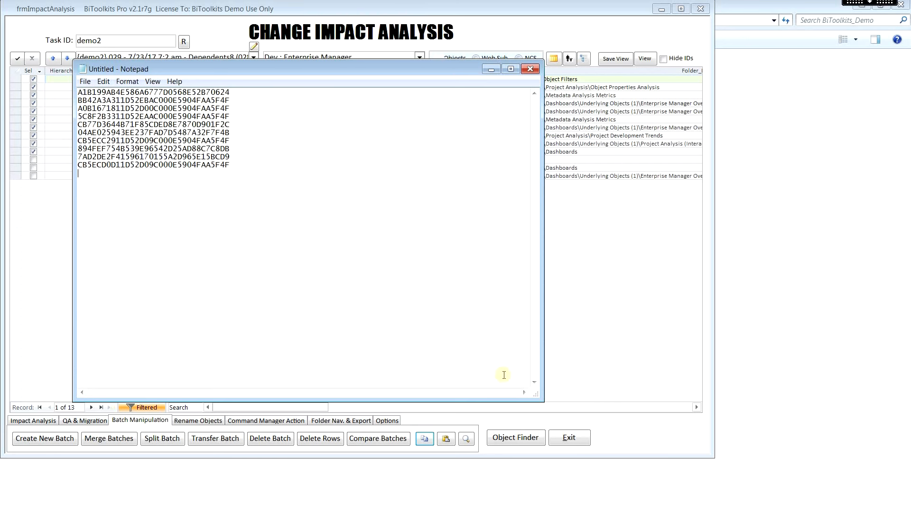
pyautogui.click(10, 41)
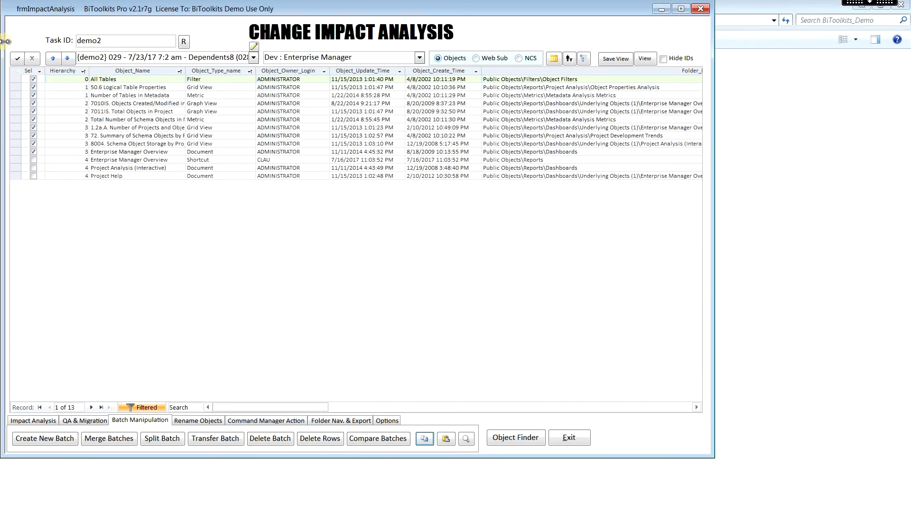
# Clear the existing marks, mark only the three hierarchy level 4 objects, and list their nested components
pyautogui.click(30, 57)
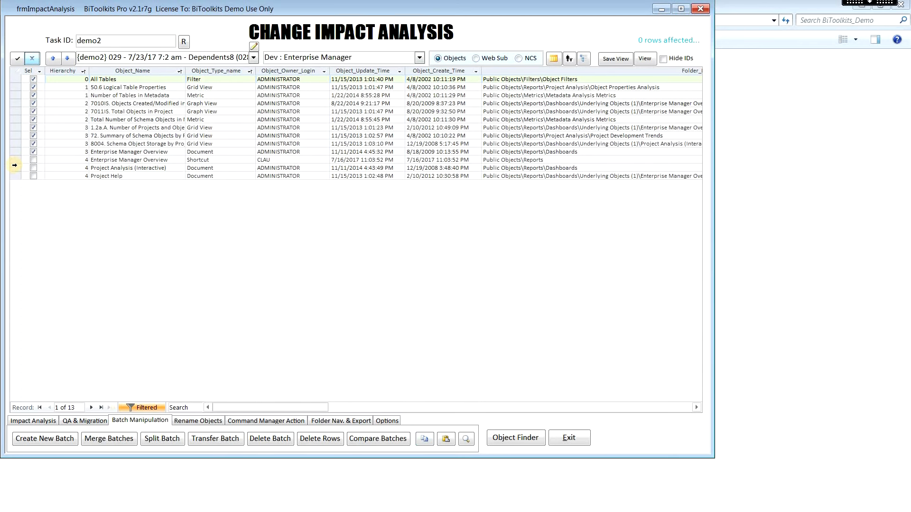
pyautogui.moveTo(16, 161); pyautogui.dragTo(16, 176)
pyautogui.click(17, 58)
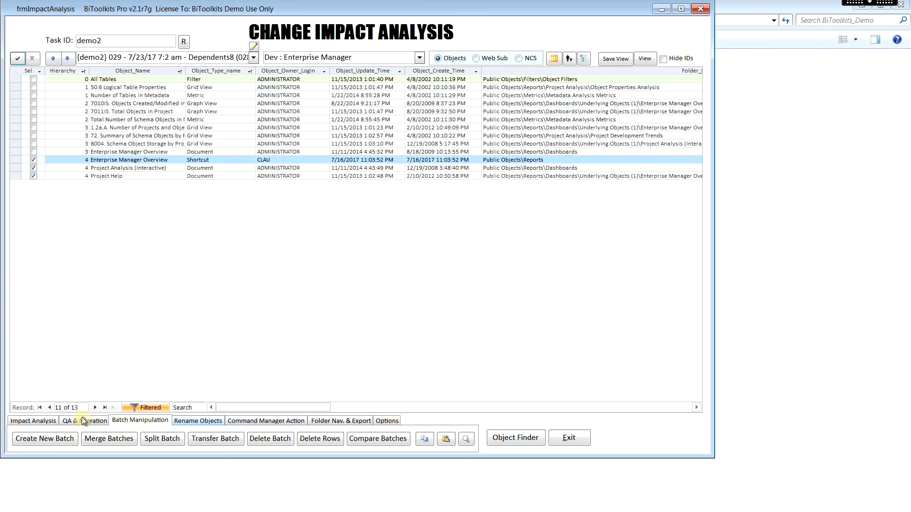
pyautogui.click(50, 420)
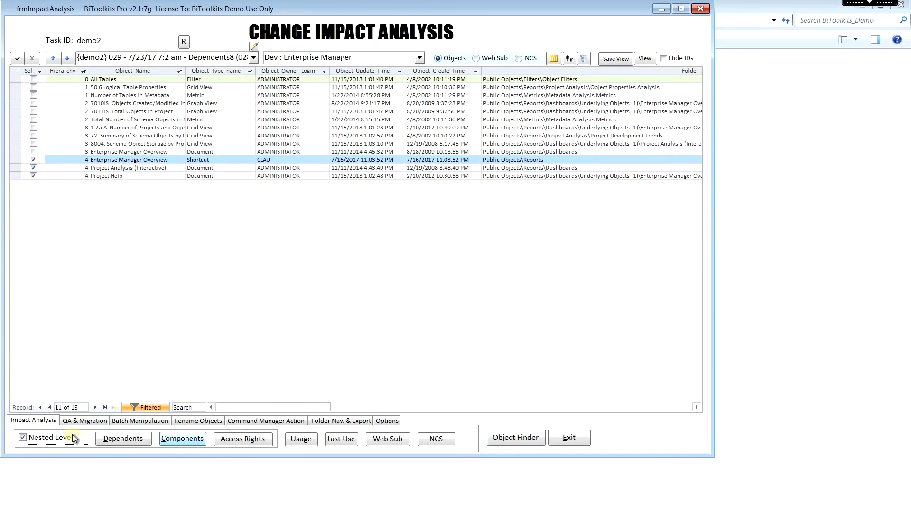
pyautogui.click(183, 443)
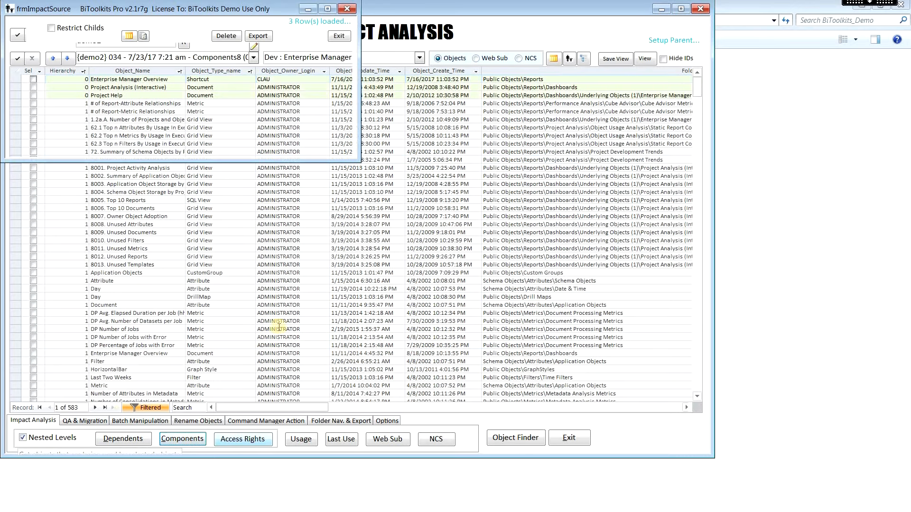
# Leave the source object form and mark the batch objects that match the object IDs held on the clipboard
pyautogui.click(339, 36)
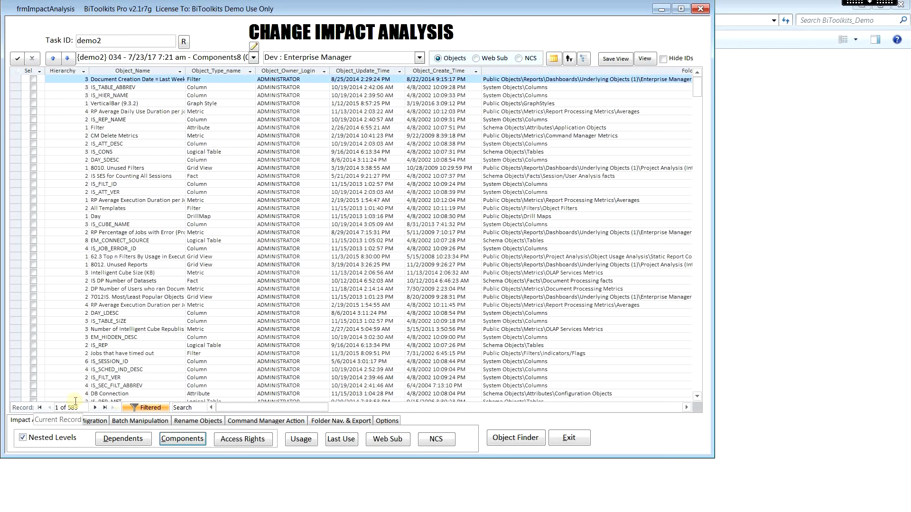
pyautogui.click(147, 420)
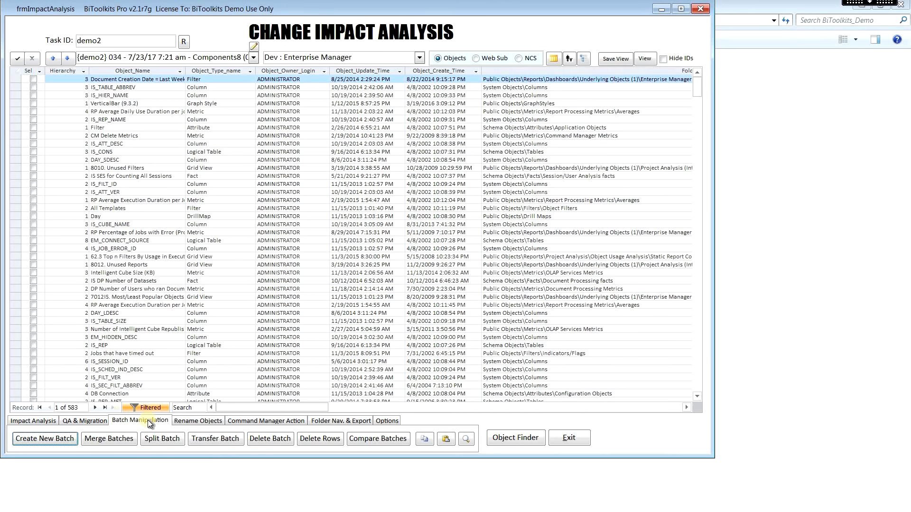
pyautogui.click(445, 439)
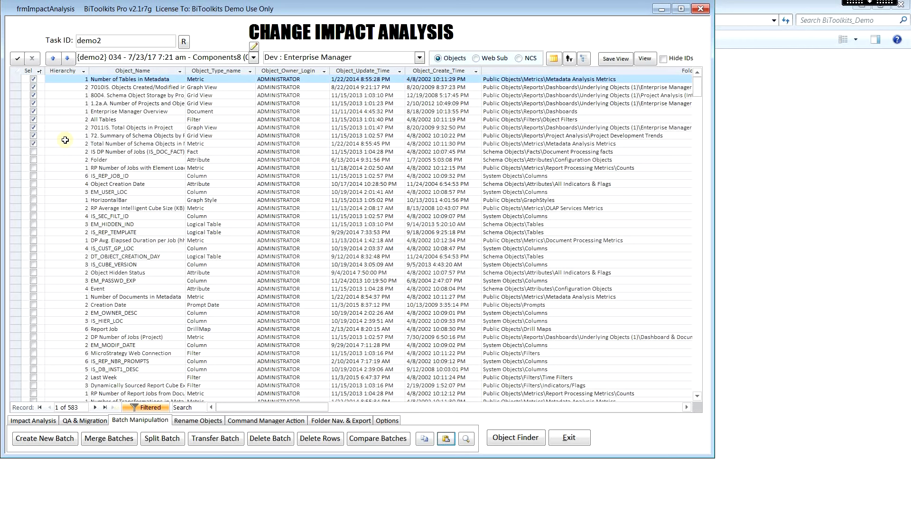
# Show the source objects of the batch, move their window below the object list, and restrict the children to the marked objects
pyautogui.click(569, 58)
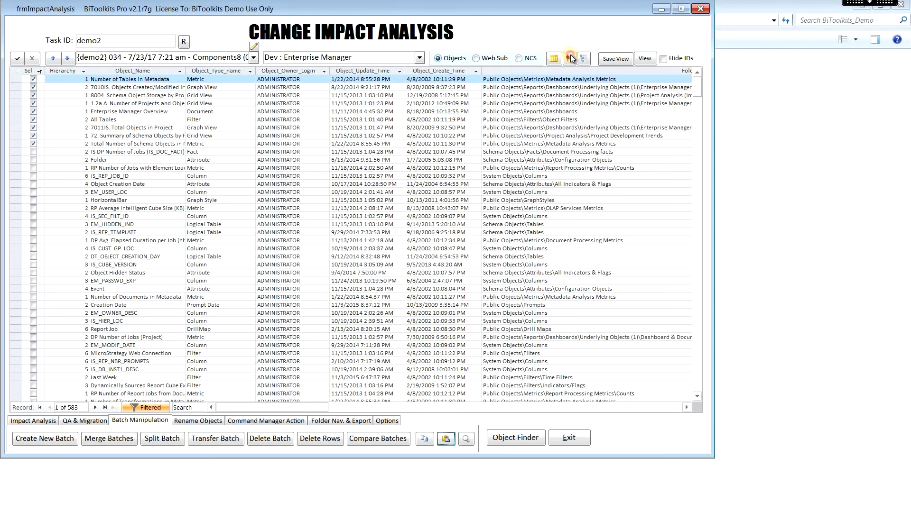
pyautogui.moveTo(246, 9); pyautogui.dragTo(425, 384)
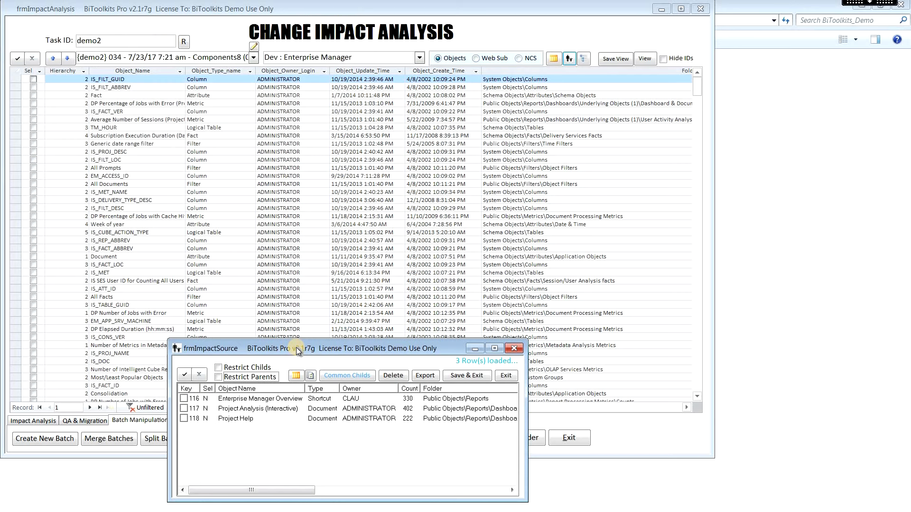
pyautogui.click(256, 372)
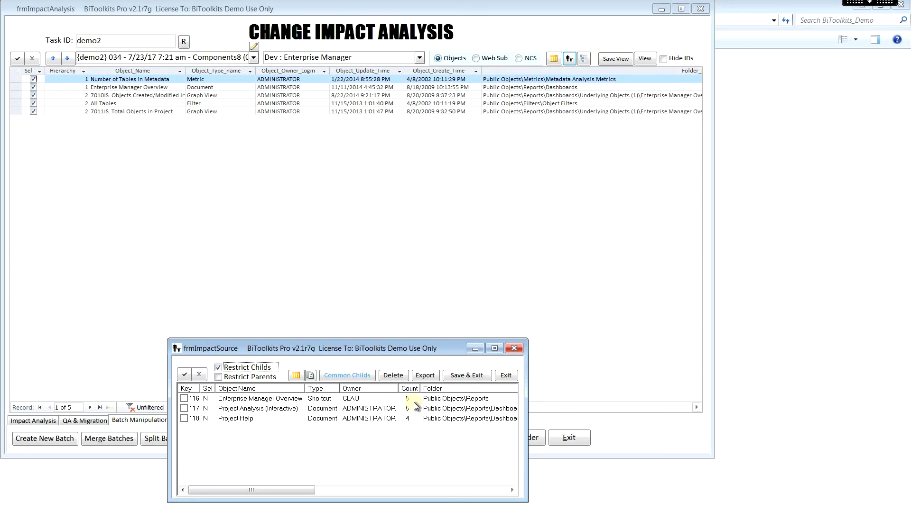
# View the restricted child objects of Project Help, Enterprise Manager Overview and Project Analysis (Interactive) in turn
pyautogui.click(412, 418)
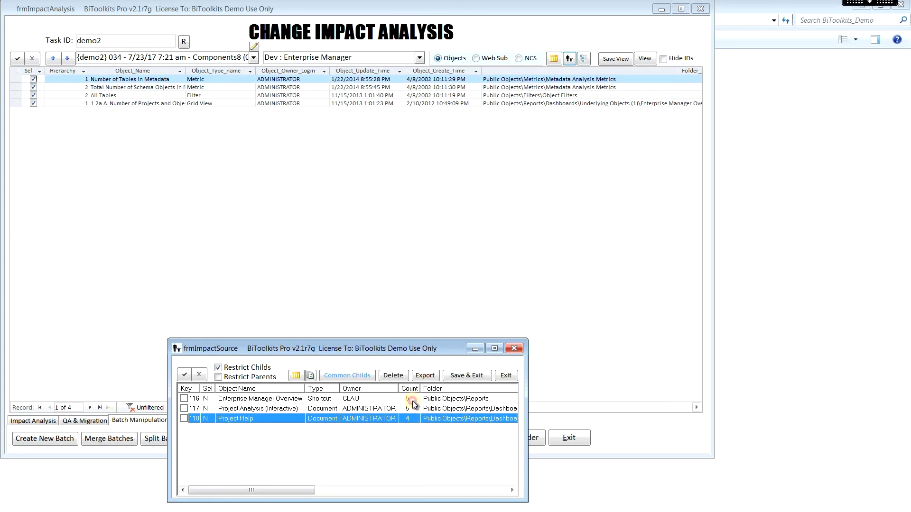
pyautogui.click(412, 401)
pyautogui.click(413, 410)
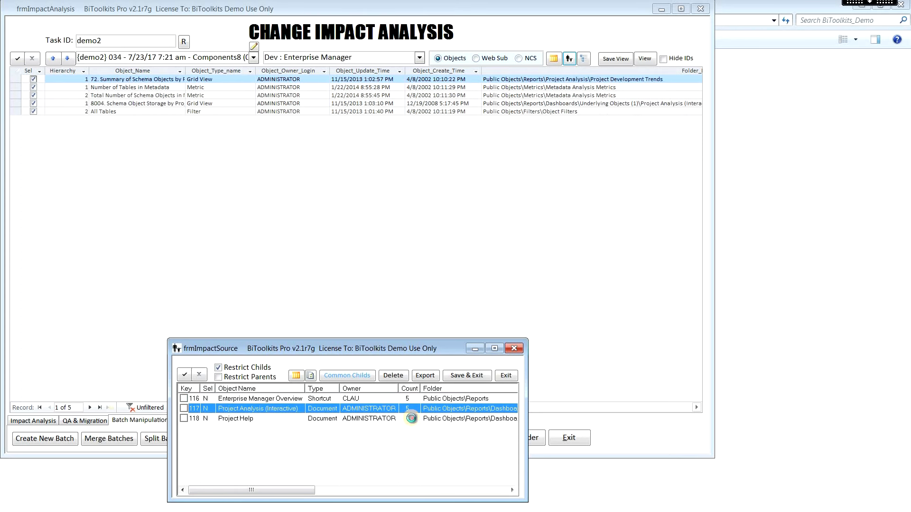
pyautogui.click(412, 421)
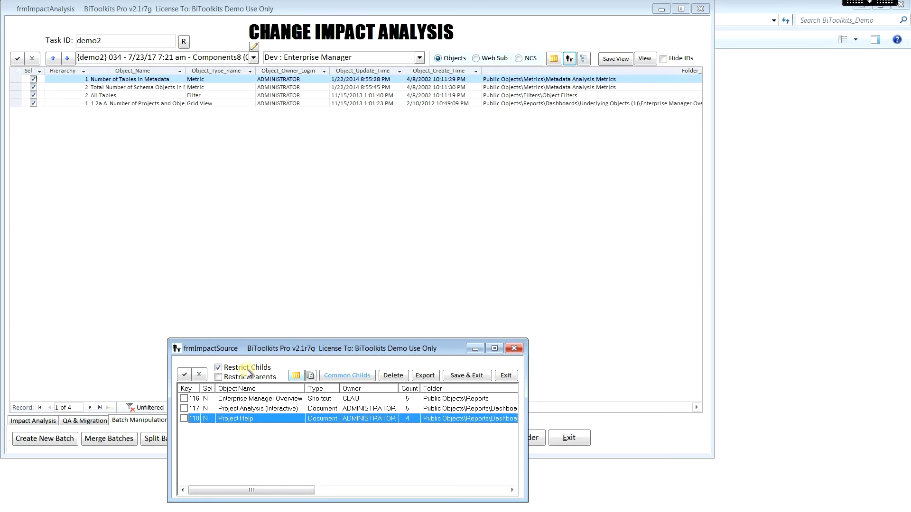
# Mark all source objects and export them with their selected child objects to an Excel 97 - Excel 2003 workbook under the suggested file name
pyautogui.click(184, 374)
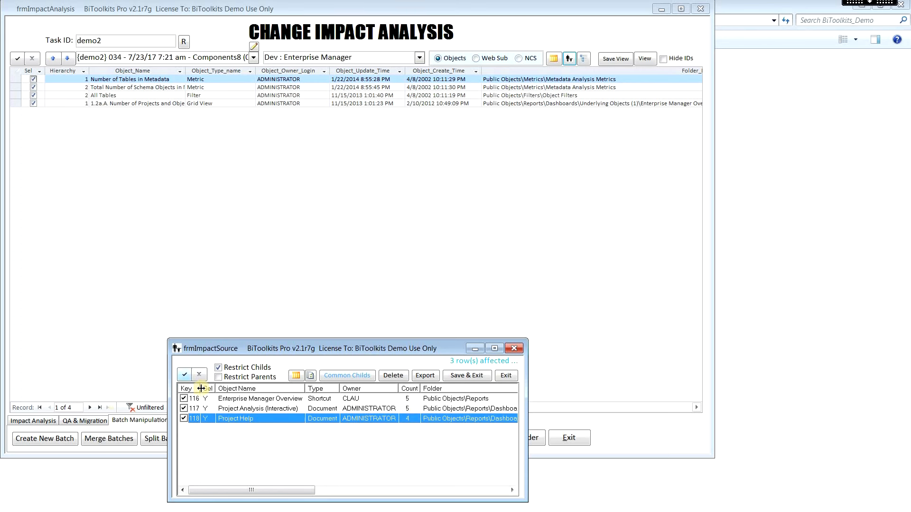
pyautogui.click(432, 380)
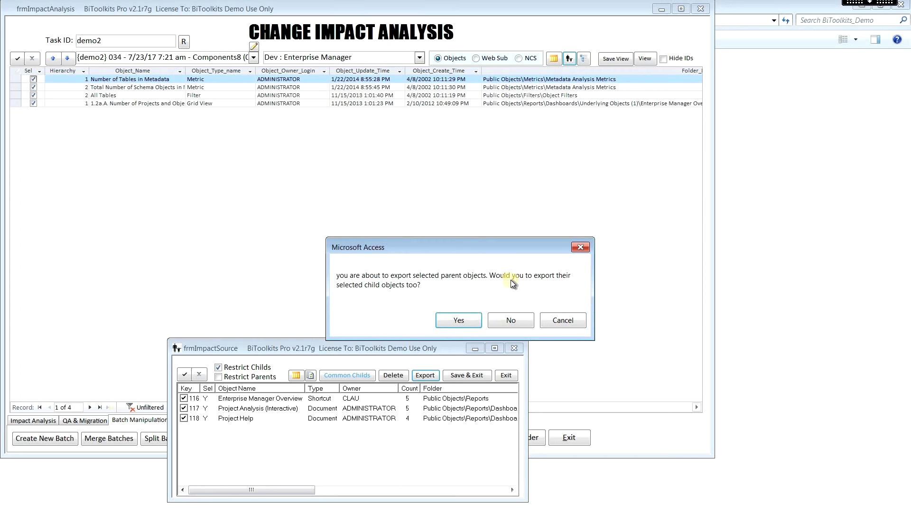
pyautogui.click(459, 321)
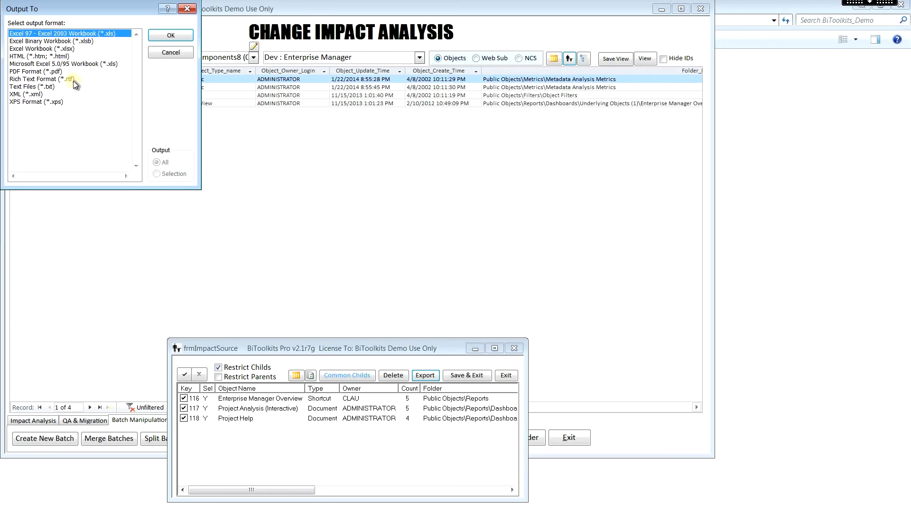
pyautogui.click(170, 35)
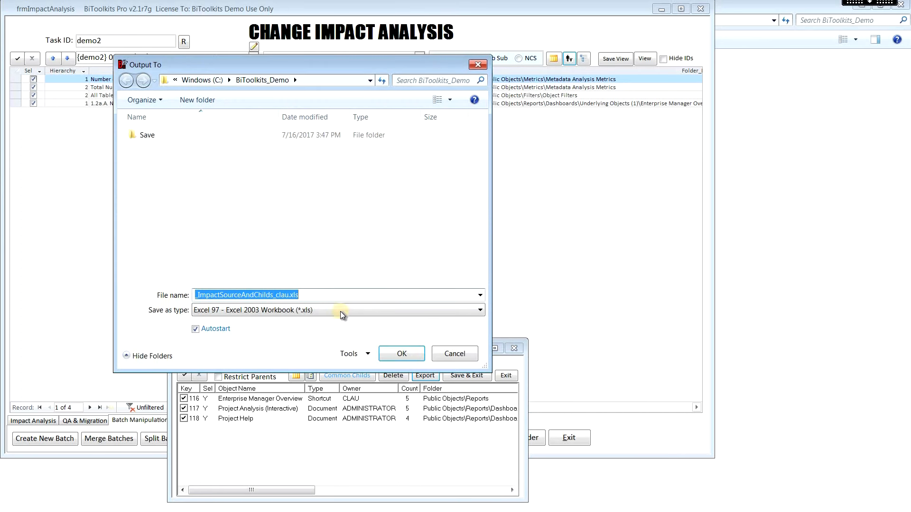
pyautogui.click(400, 355)
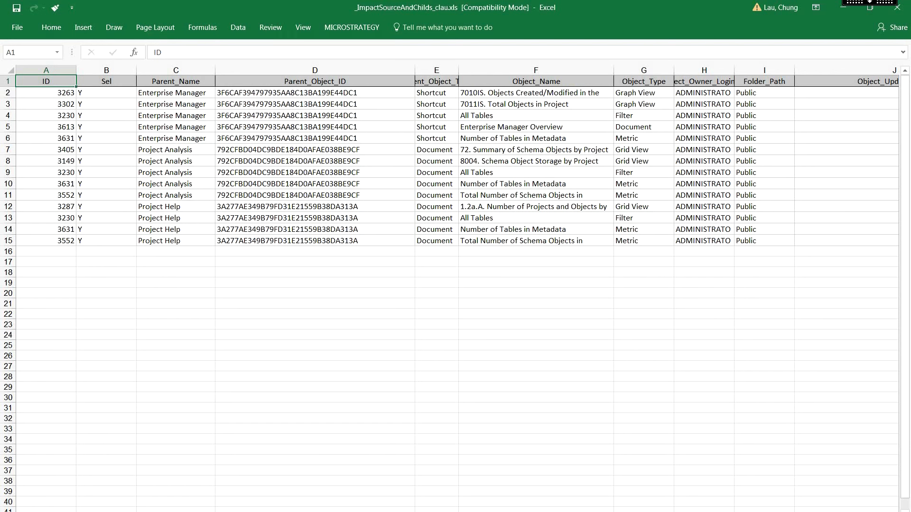
# Examine the Enterprise Manager Overview rows of the exported workbook and its headers from Parent_Name to Object_Owner_Login_ID
pyautogui.moveTo(7, 93); pyautogui.dragTo(5, 138)
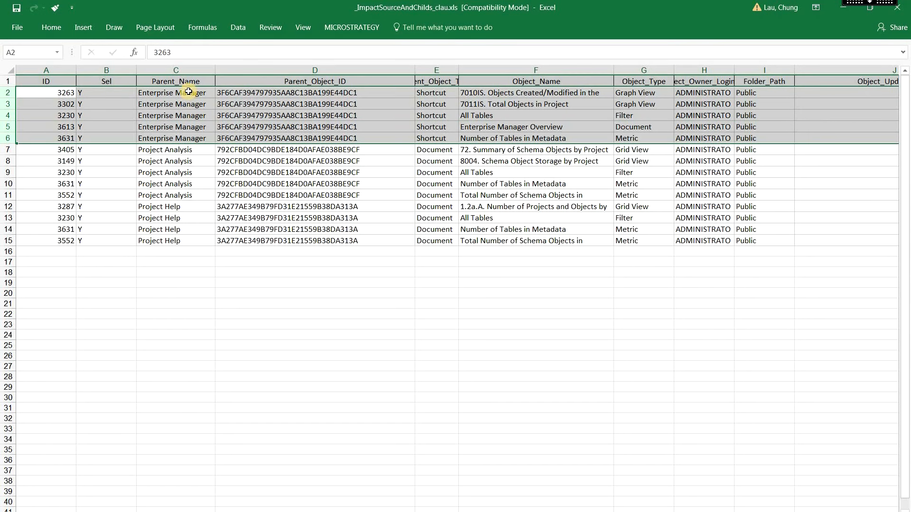
pyautogui.hotkey('ctrl', 'Home')
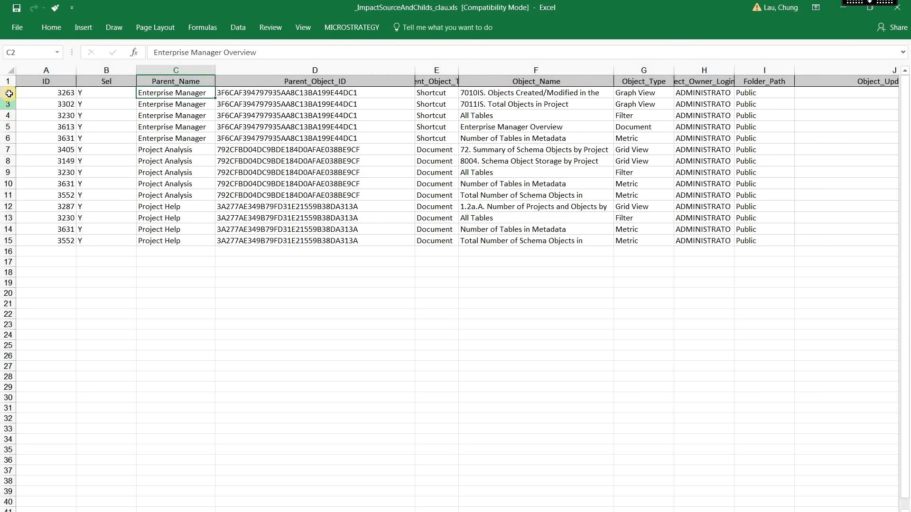
pyautogui.press('Up')
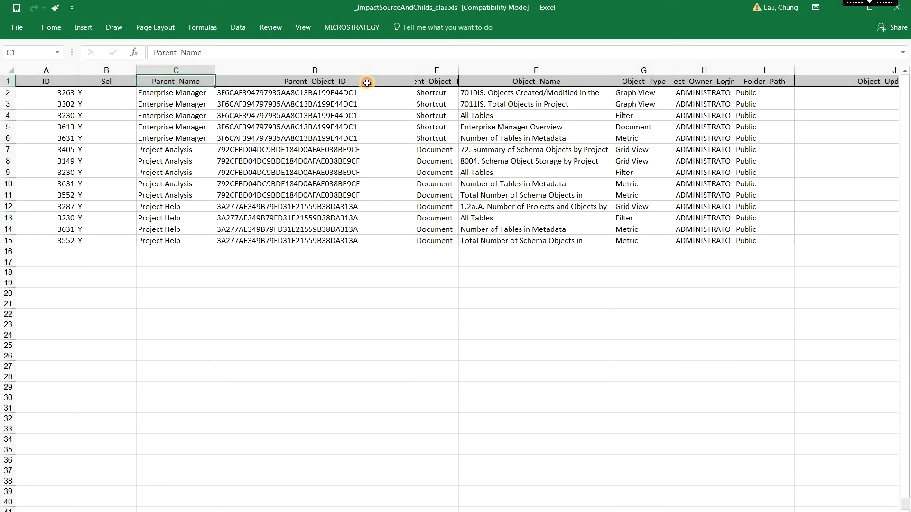
pyautogui.press('Right')
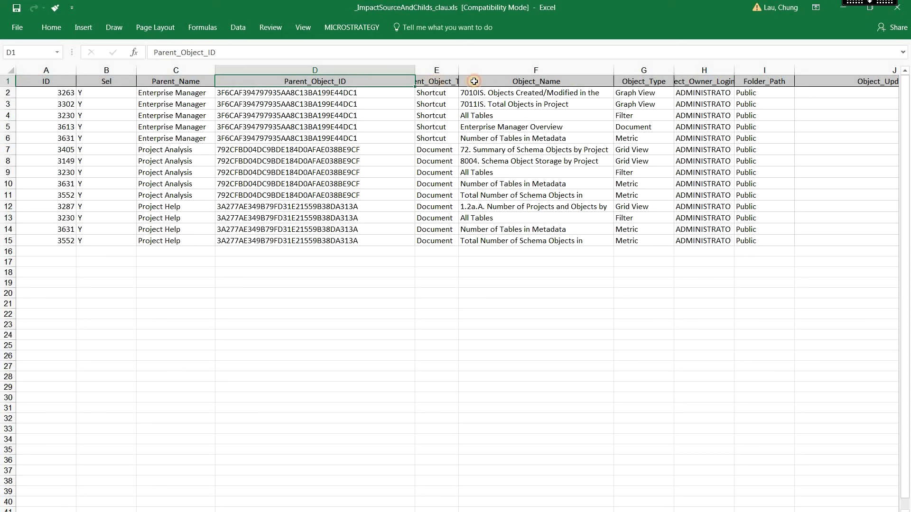
pyautogui.press('Right')
pyautogui.press('Right')
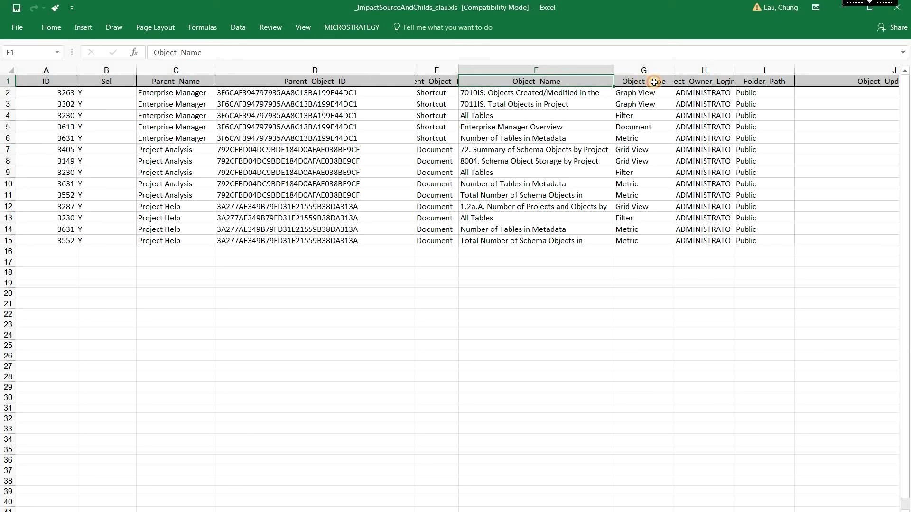
pyautogui.press('Right')
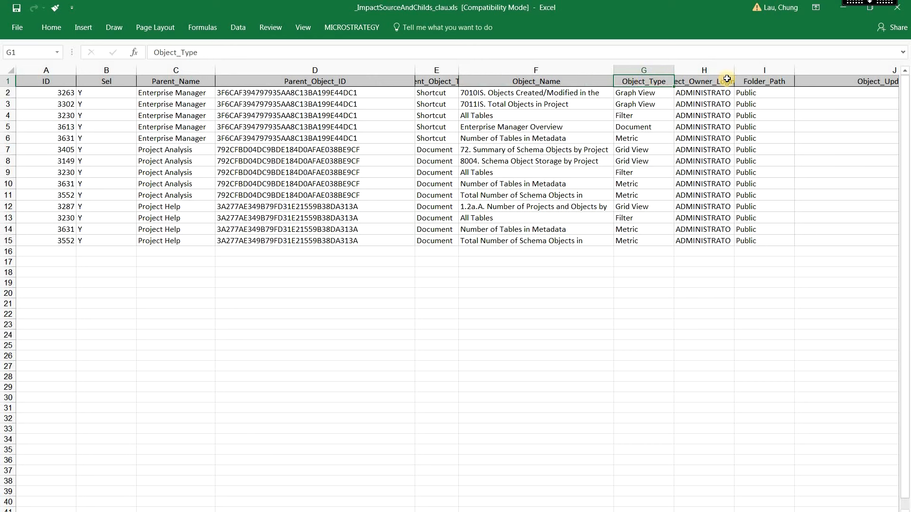
pyautogui.press('Right')
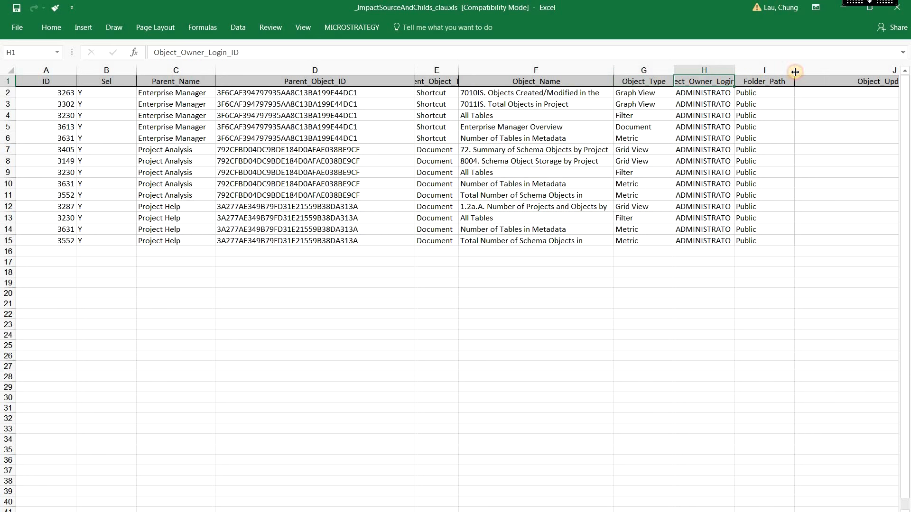
# Widen the Folder_Path column and format the Object_Update_Time column with the date type 3/14/12 1:30 PM
pyautogui.moveTo(795, 71); pyautogui.dragTo(856, 74)
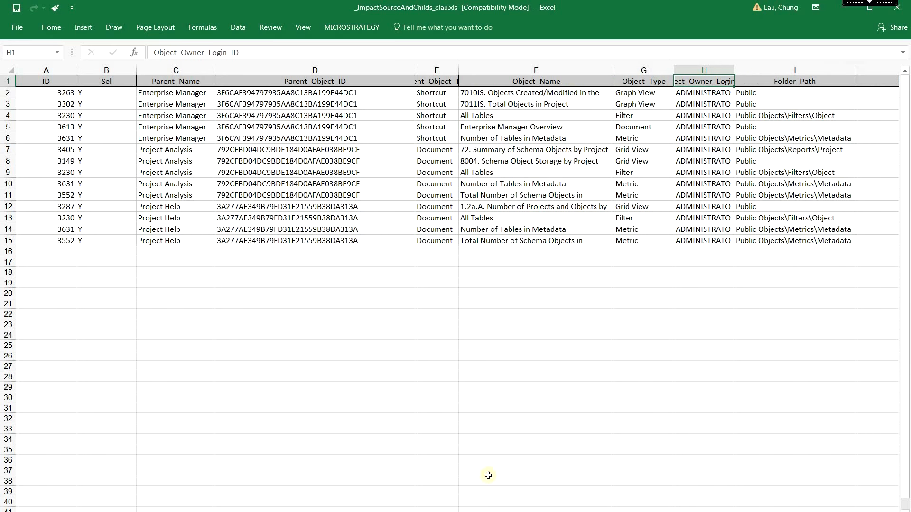
pyautogui.moveTo(527, 511); pyautogui.dragTo(537, 511)
pyautogui.moveTo(592, 163); pyautogui.dragTo(593, 157)
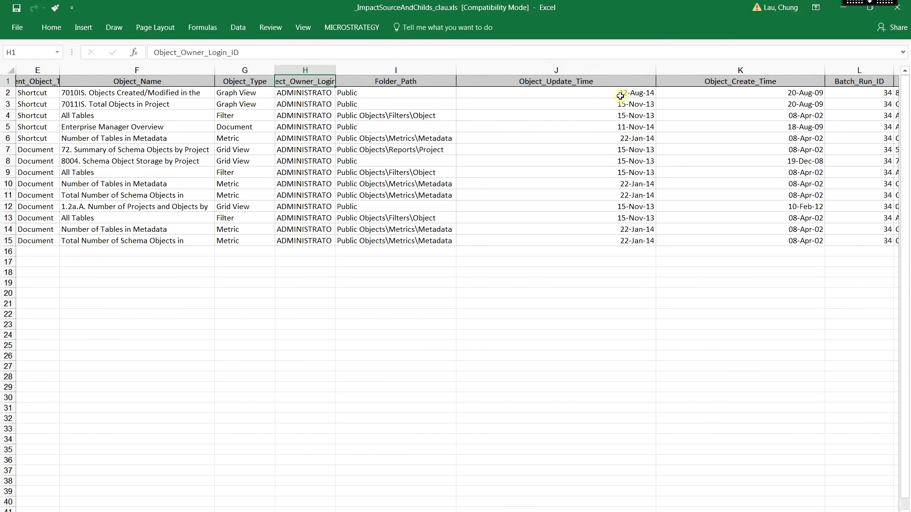
pyautogui.click(611, 72)
pyautogui.click(51, 27)
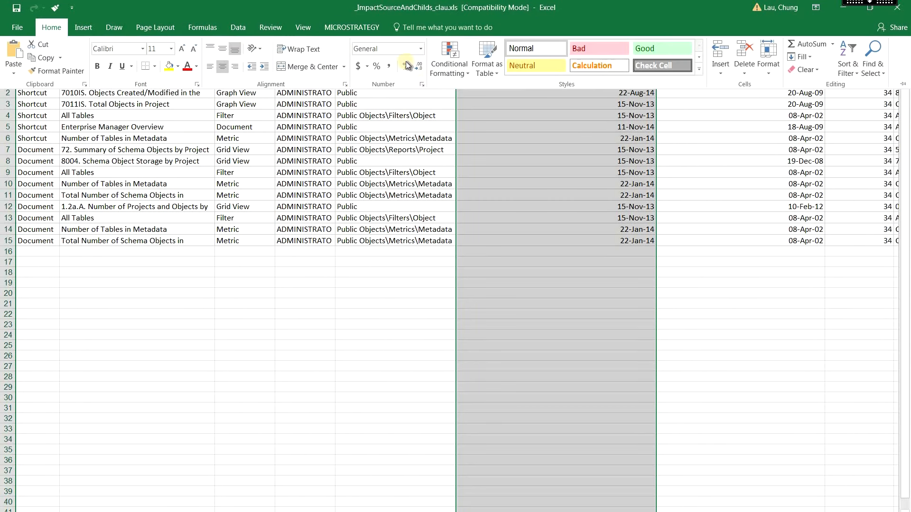
pyautogui.click(421, 84)
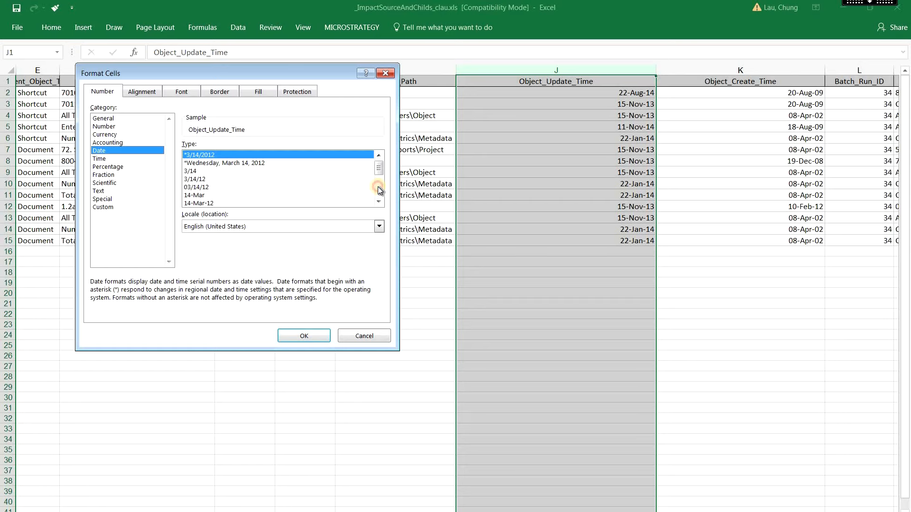
pyautogui.click(379, 190)
pyautogui.click(232, 195)
pyautogui.click(329, 342)
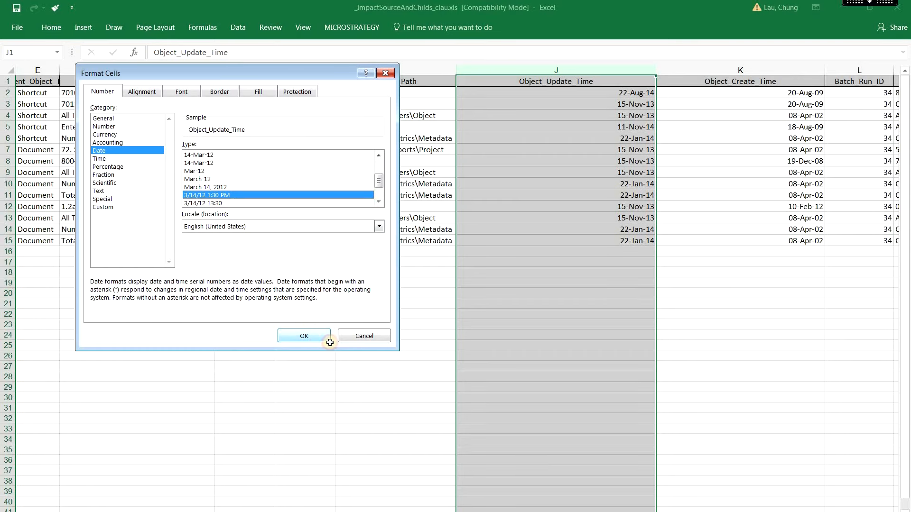
# Check the Object_ID column of the exported workbook, then close the workbook and return to the source objects
pyautogui.hscroll(2, 783, 171)
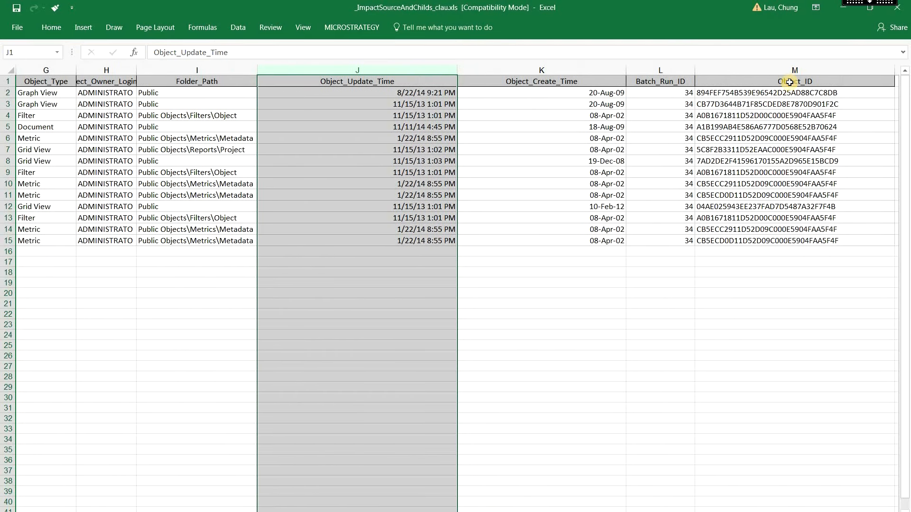
pyautogui.click(789, 82)
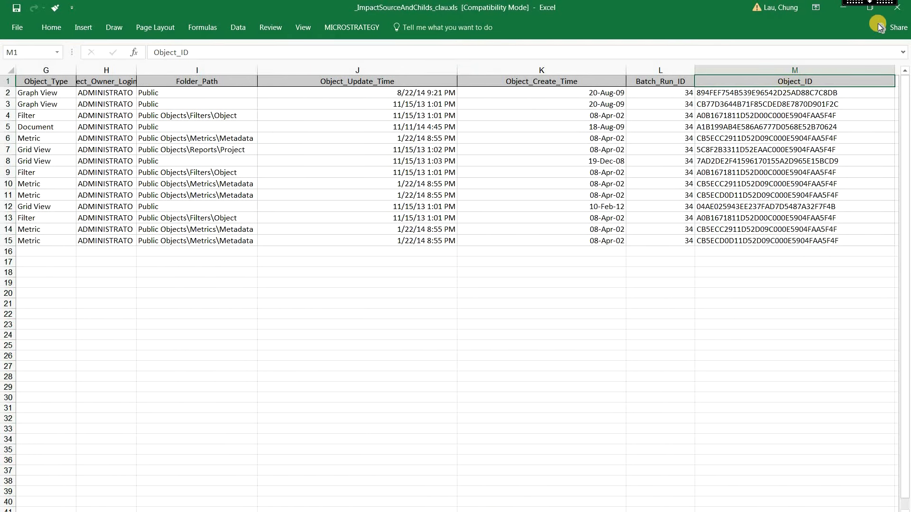
pyautogui.click(897, 7)
pyautogui.click(414, 291)
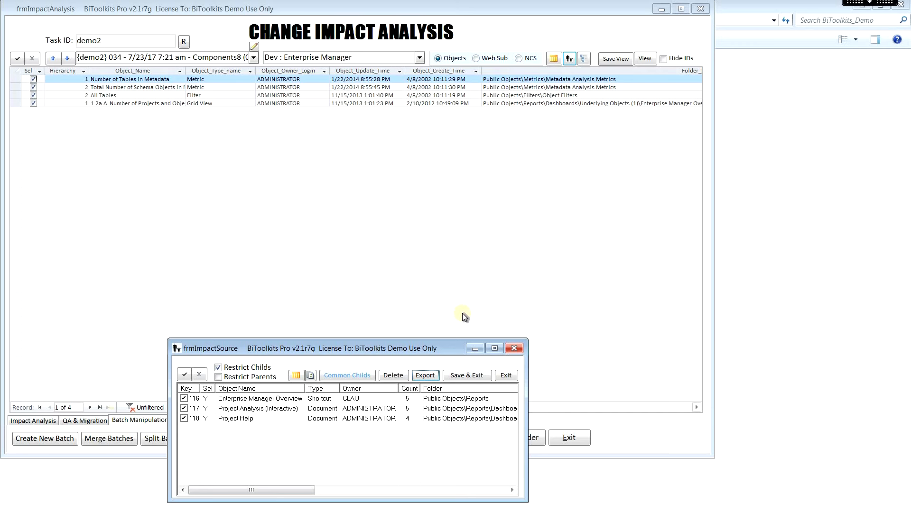
# Save the source selections over the existing child selections, exit the source form, and sort the batch with selected objects first
pyautogui.click(476, 377)
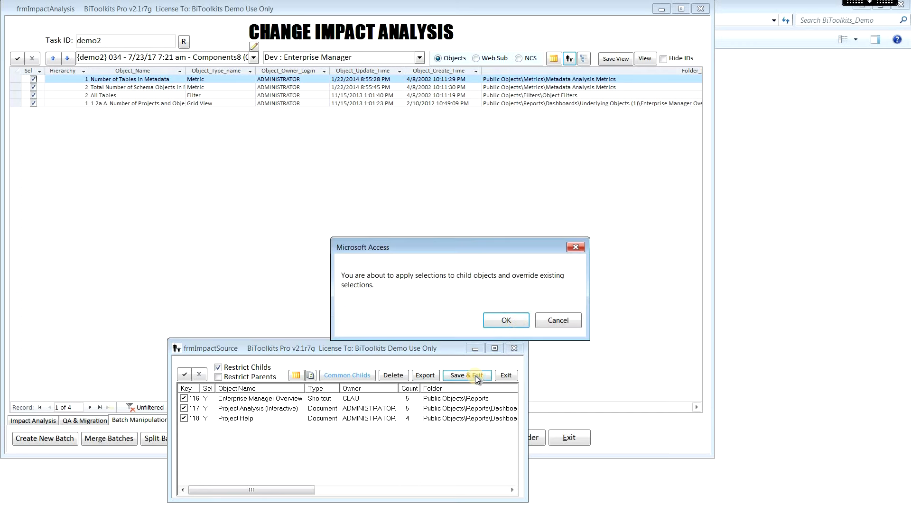
pyautogui.click(503, 321)
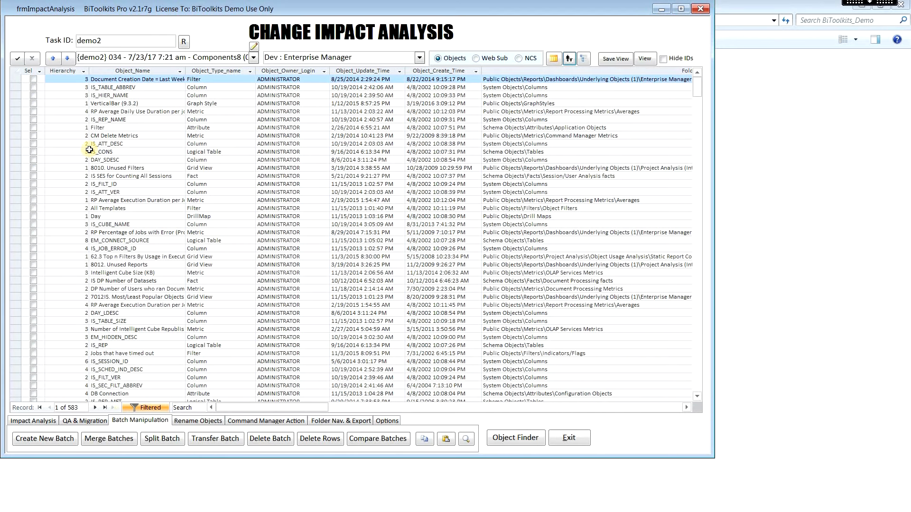
pyautogui.click(40, 71)
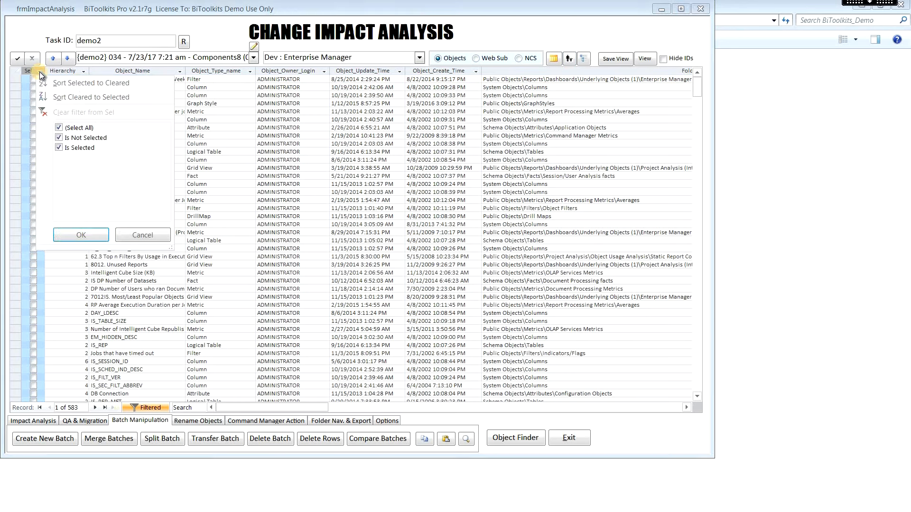
pyautogui.click(76, 82)
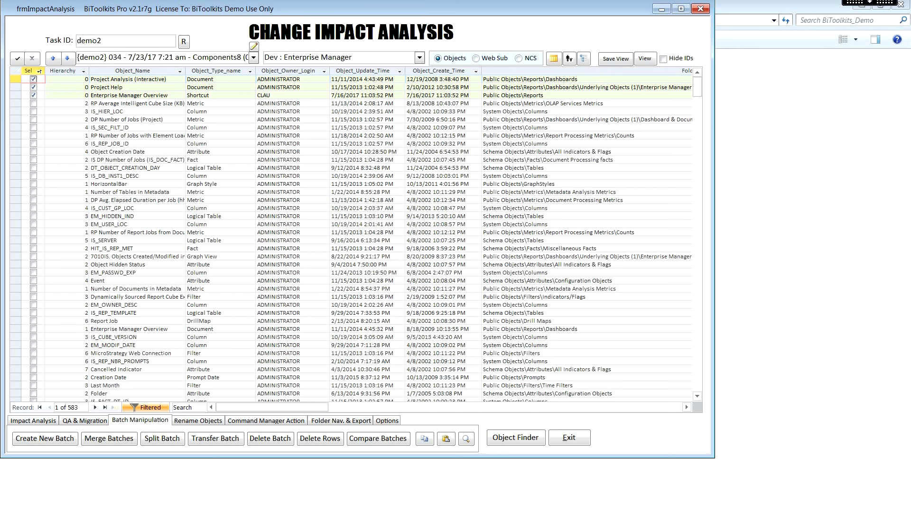
# Show the component detail options and open the Object Finder
pyautogui.click(387, 421)
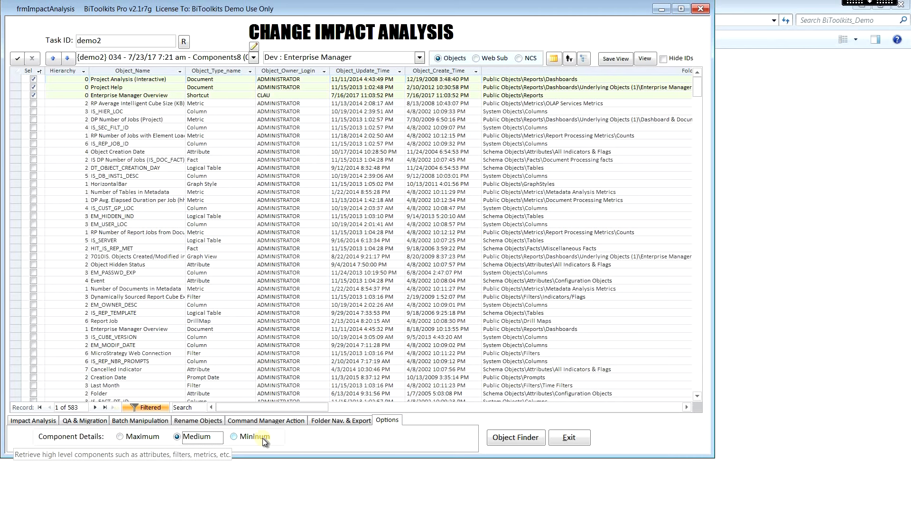
pyautogui.click(516, 437)
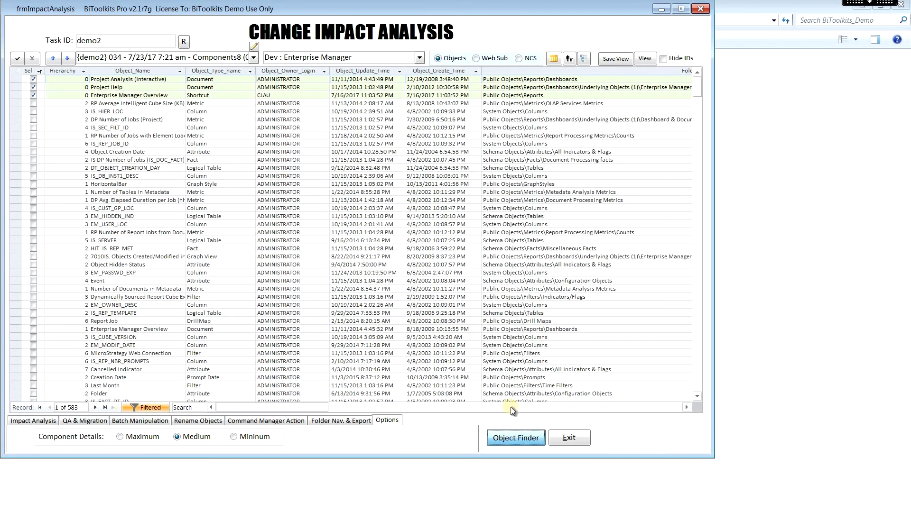
# Search the Dev : Enterprise Manager project for objects named All Tables under the task ID demo5
pyautogui.click(142, 93)
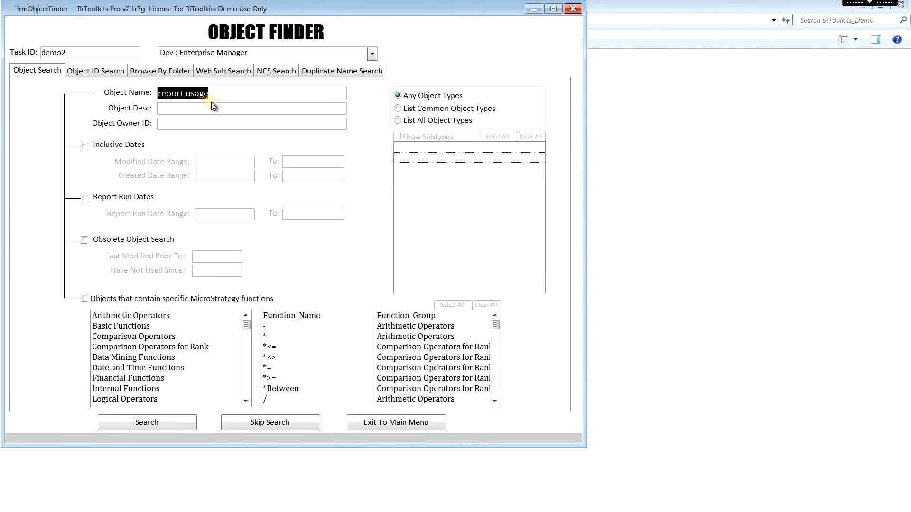
pyautogui.write('All Tables')
pyautogui.click(88, 54)
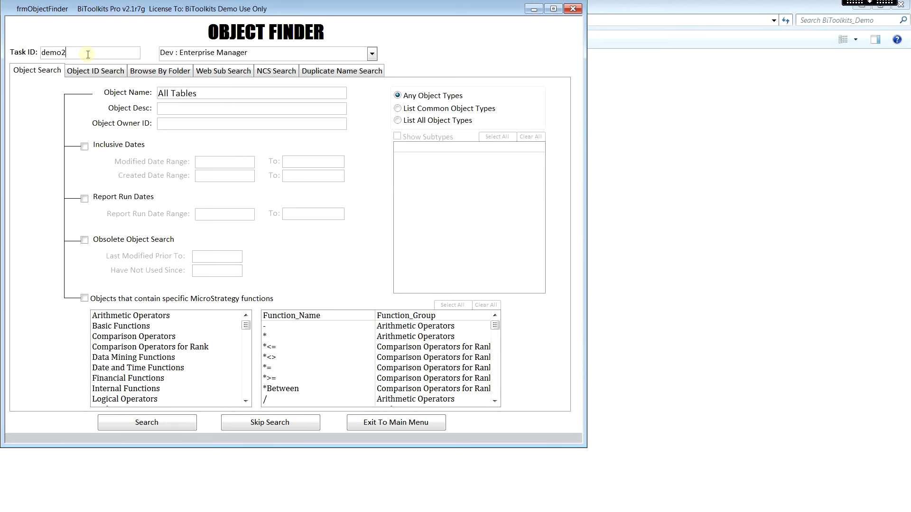
pyautogui.press('BackSpace')
pyautogui.write('5')
pyautogui.click(169, 423)
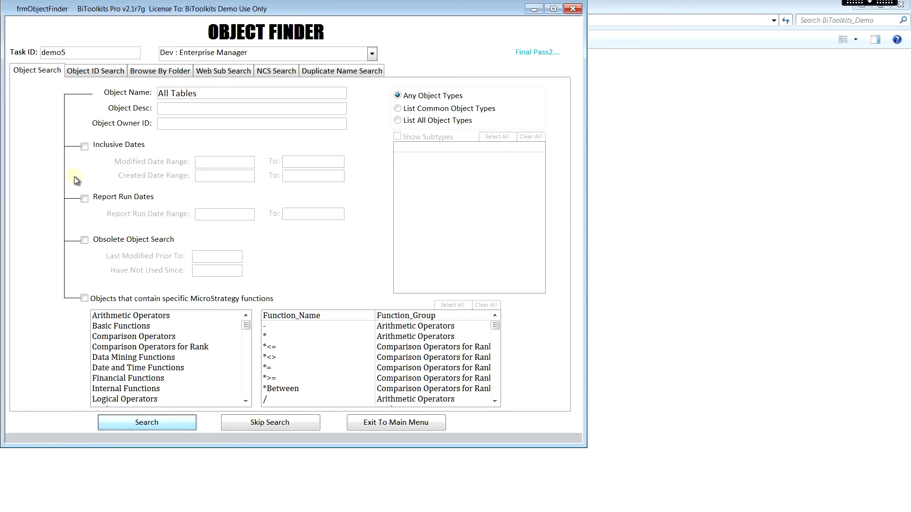
# Select the All Tables filter and list its components with nested levels
pyautogui.click(32, 79)
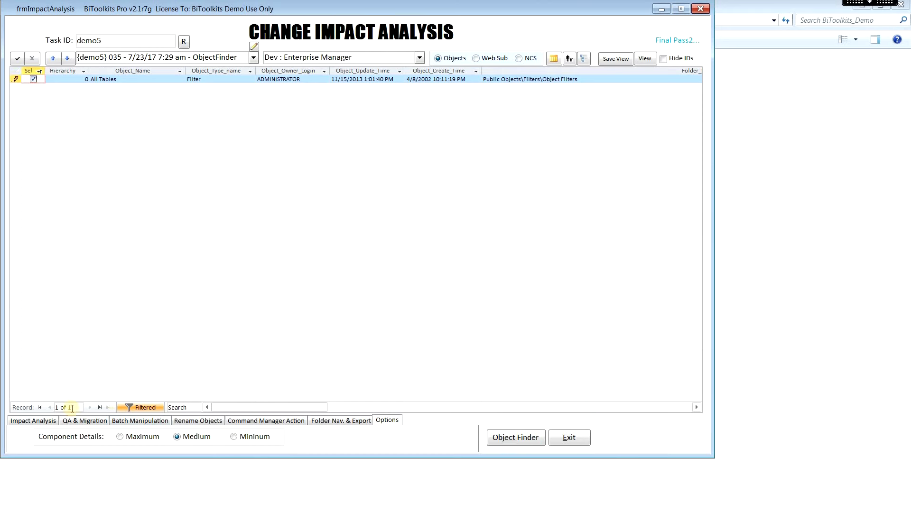
pyautogui.click(45, 421)
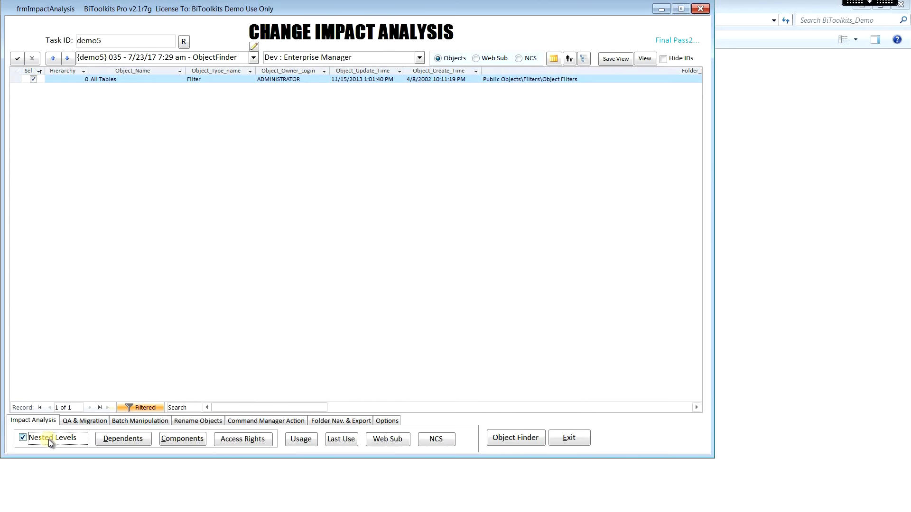
pyautogui.click(194, 439)
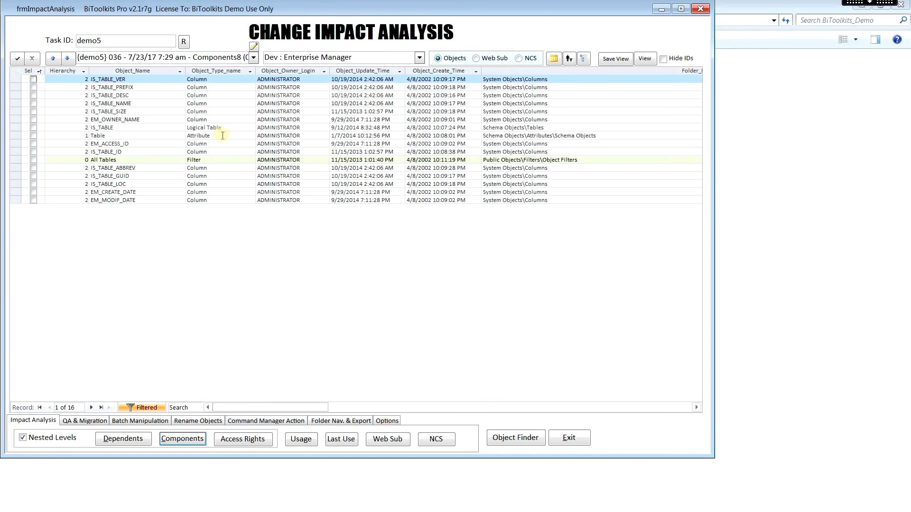
# Set the component details to Mininum and list the nested components of the All Tables filter again
pyautogui.click(383, 421)
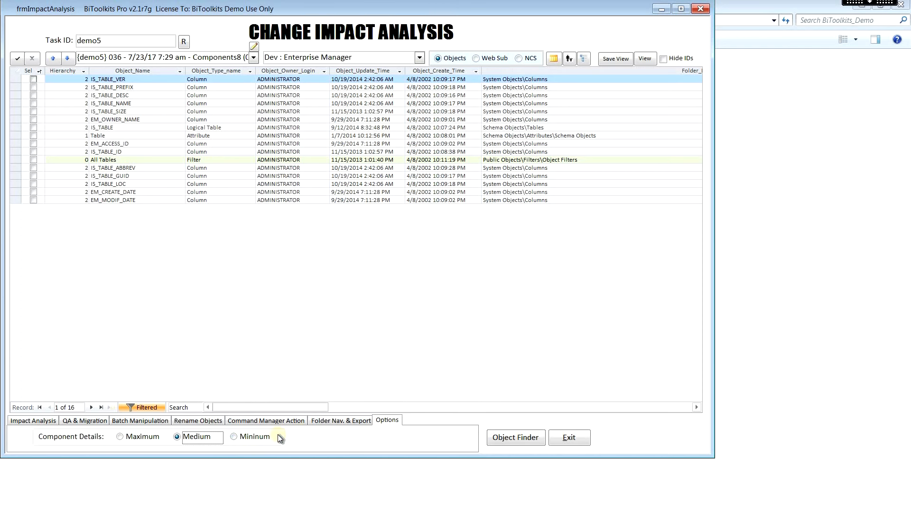
pyautogui.click(253, 439)
pyautogui.click(33, 160)
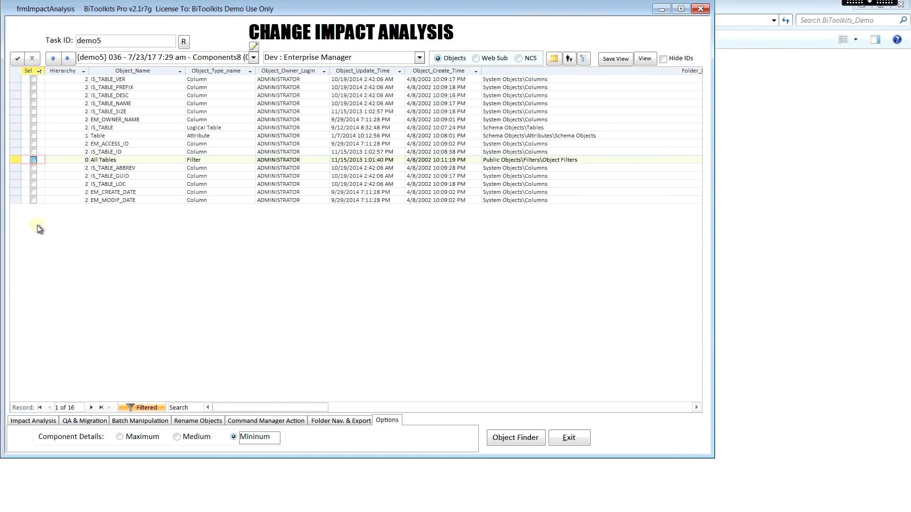
pyautogui.click(33, 420)
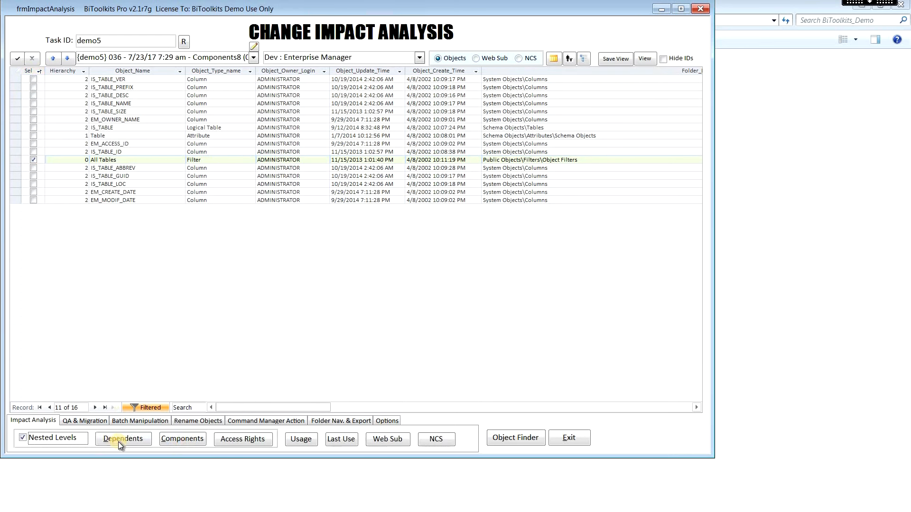
pyautogui.click(184, 442)
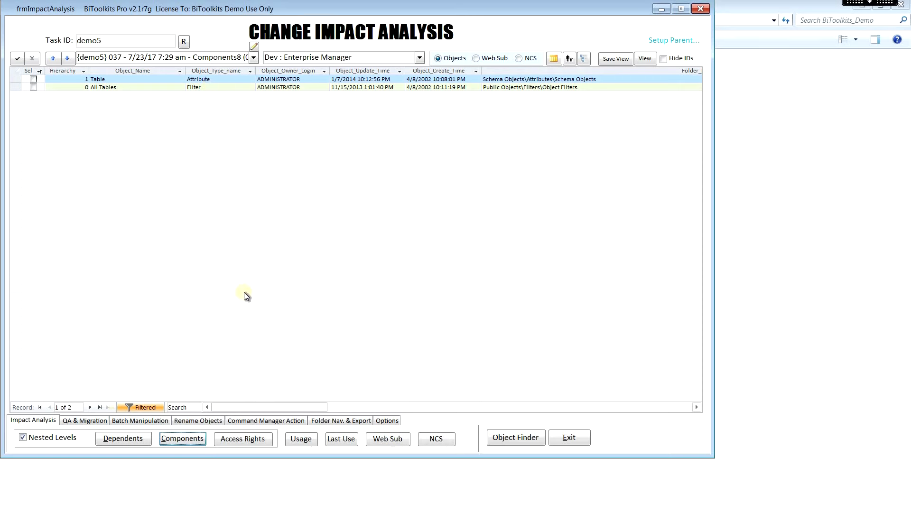
# Set the component details to Maximum and rerun the nested components analysis for the All Tables filter
pyautogui.click(388, 422)
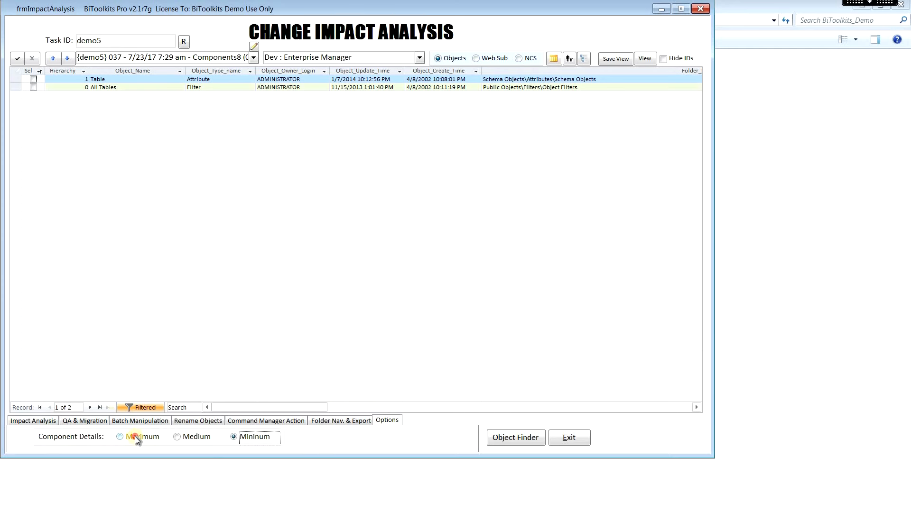
pyautogui.click(43, 420)
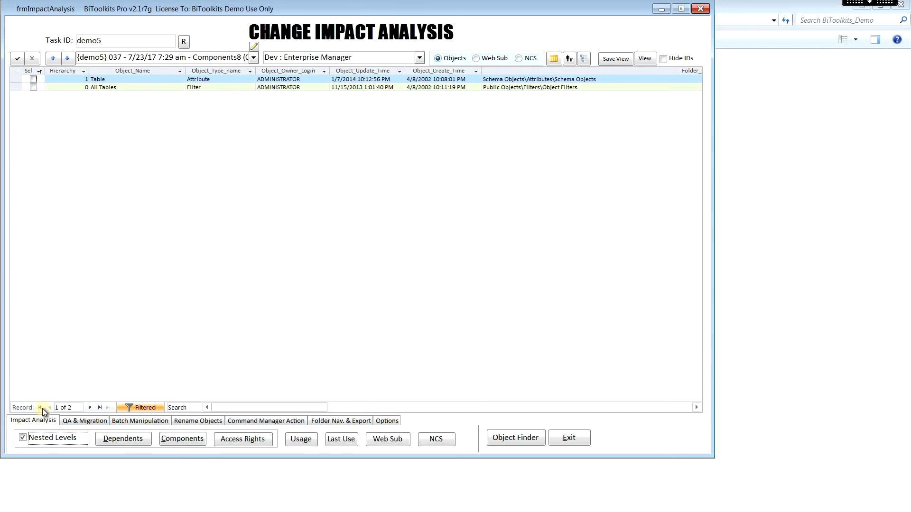
pyautogui.click(33, 87)
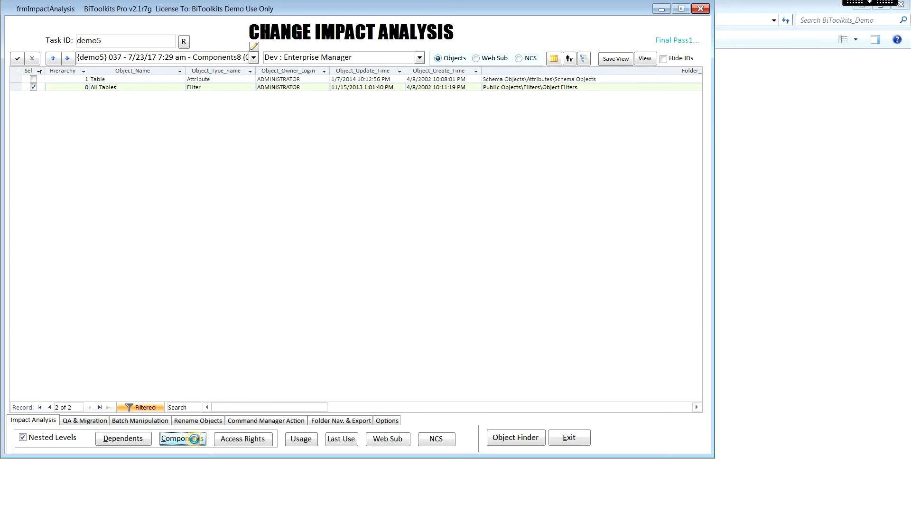
pyautogui.click(192, 439)
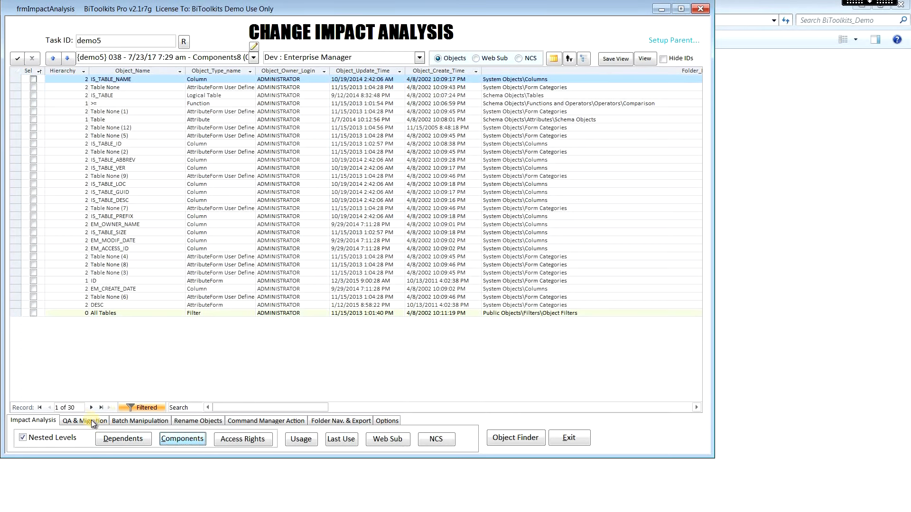
# Examine the object types of the listed components, such as the >= operator, IS_TABLE_NAME and IS_TABLE
pyautogui.click(223, 103)
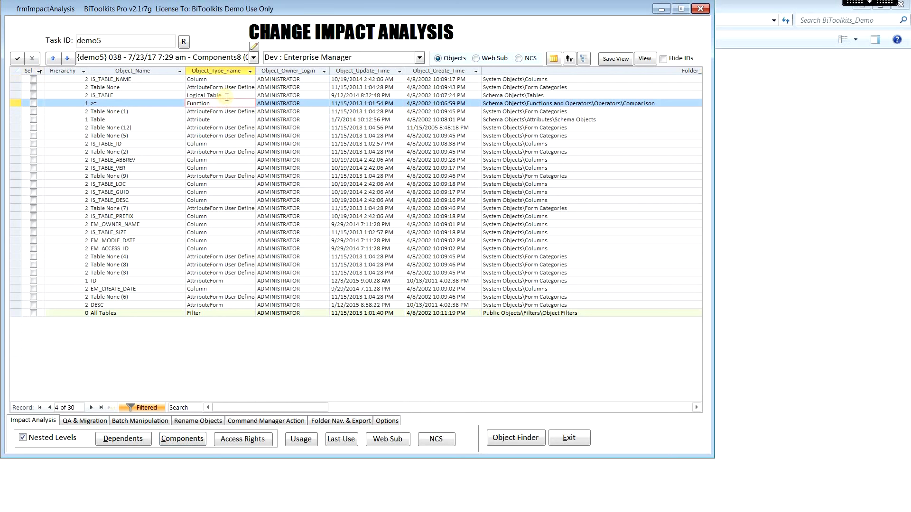
pyautogui.click(227, 79)
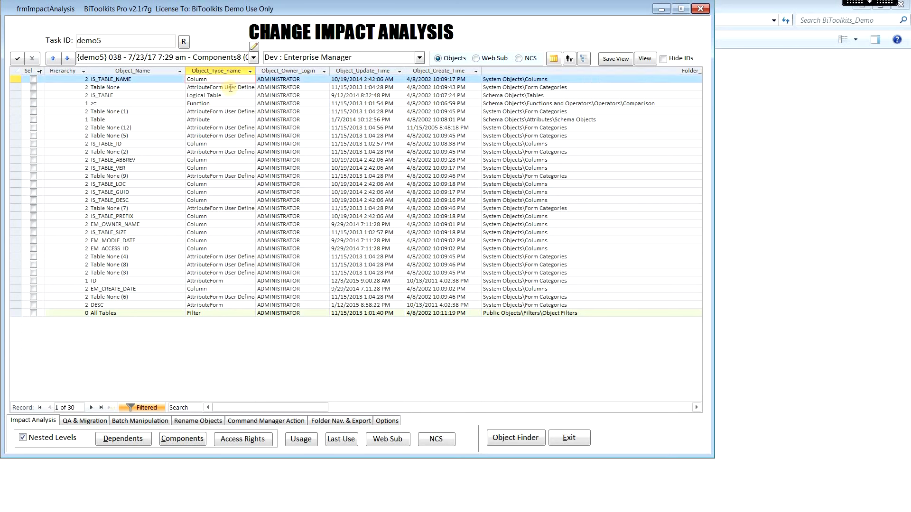
pyautogui.click(219, 95)
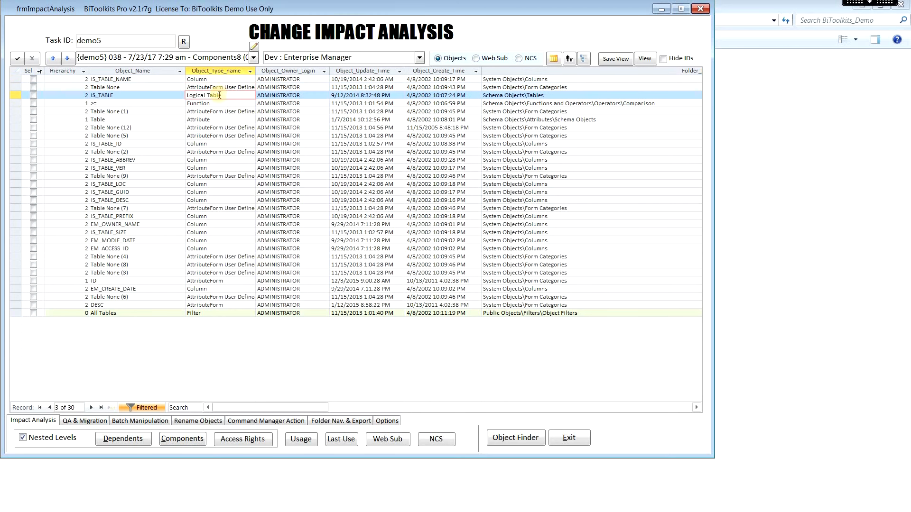